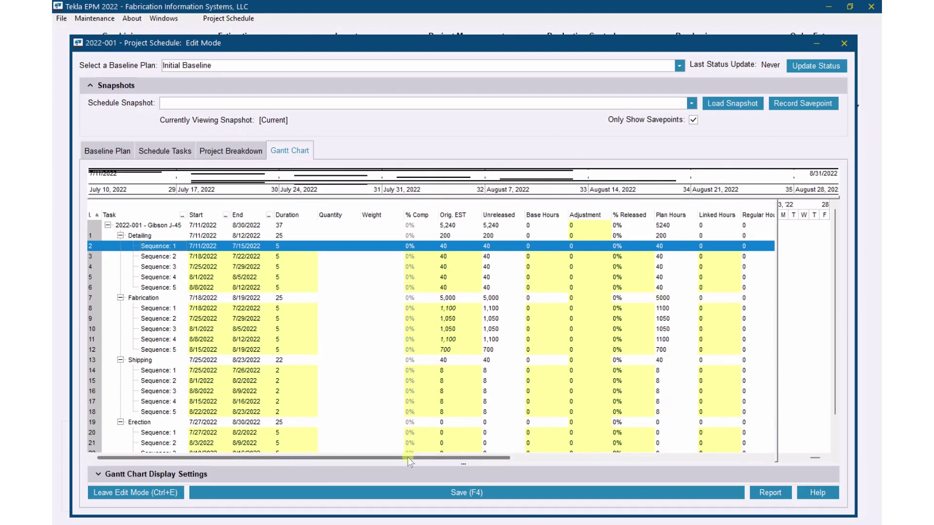
- Examine the 2022-001 project schedule's task columns and Gantt bars, and close the schedule
drag(408, 458, 641, 458)
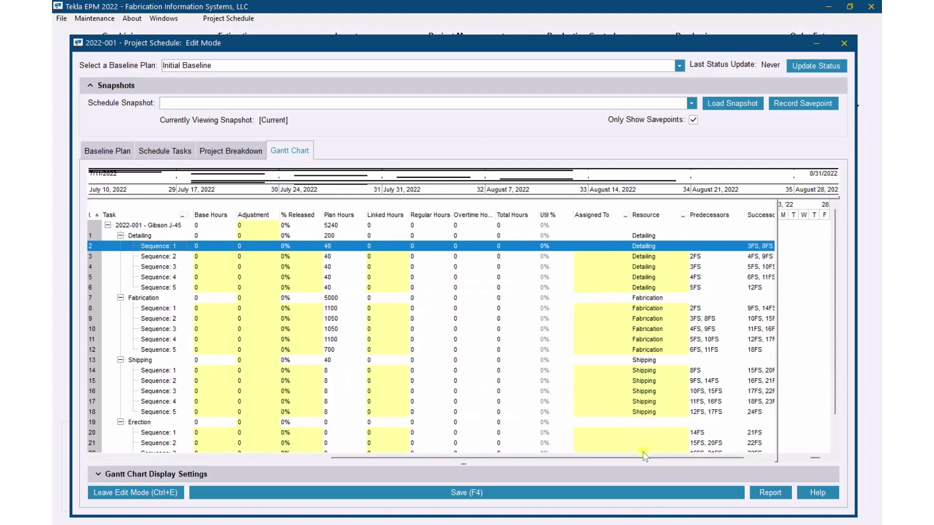
drag(643, 457, 344, 457)
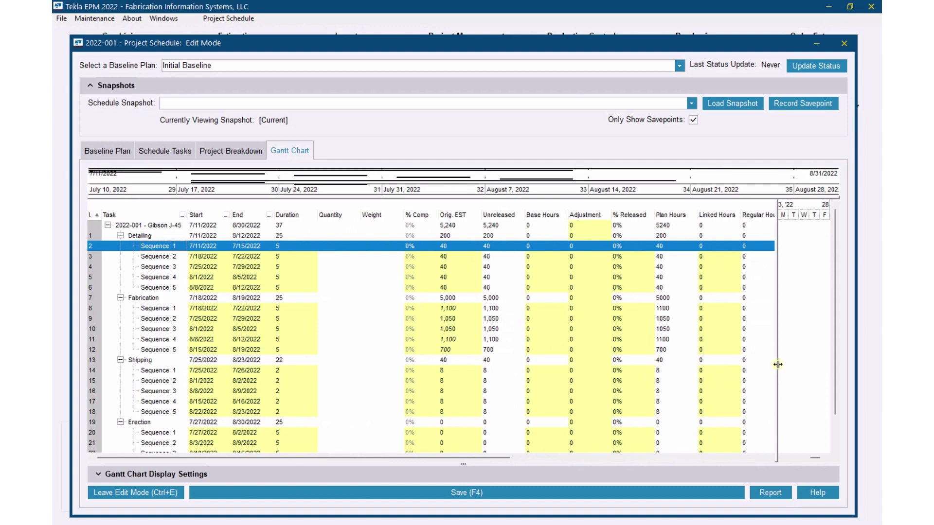
drag(778, 364, 283, 364)
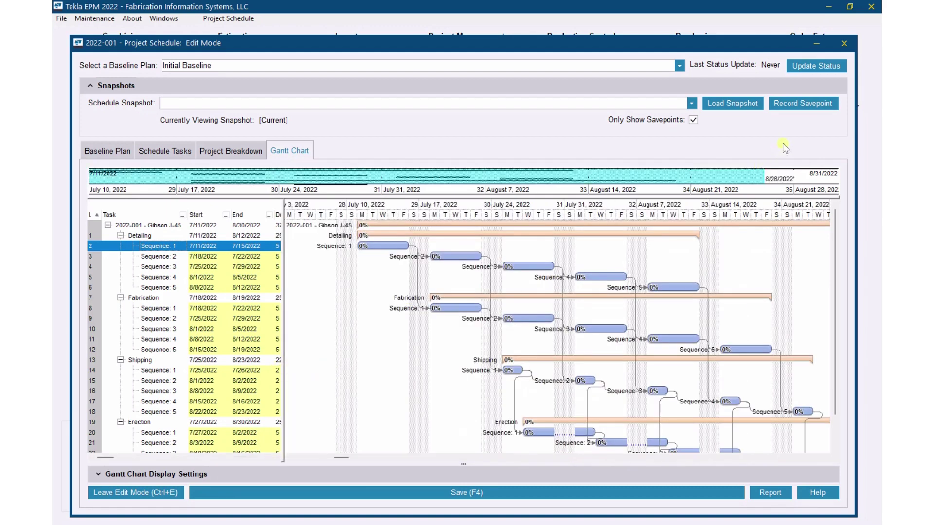
click(845, 45)
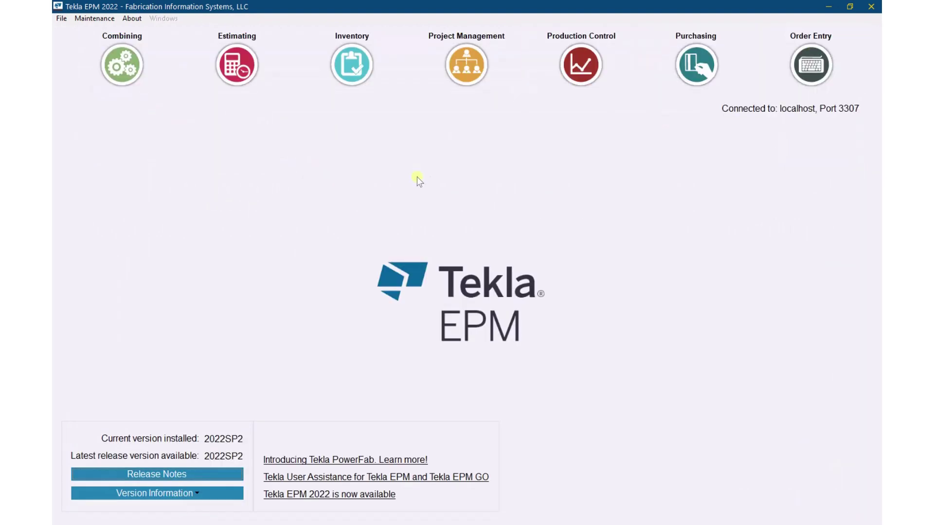
- Open the Project Management schedule templates and add a new template named My Schedule
click(91, 19)
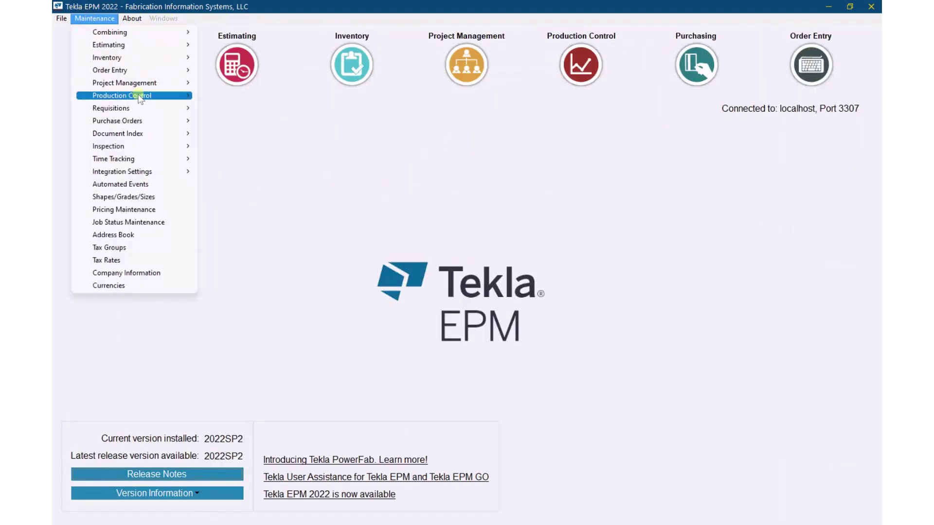
mouse_move(177, 84)
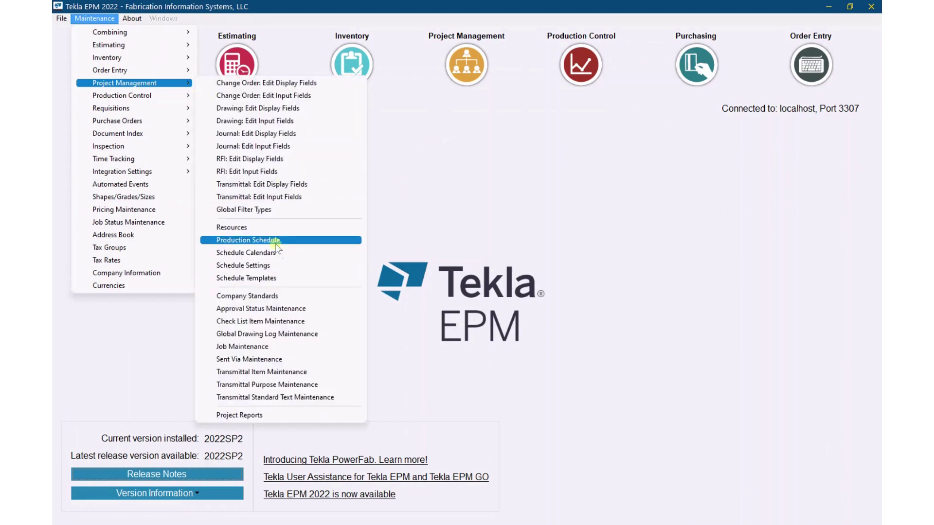
click(265, 279)
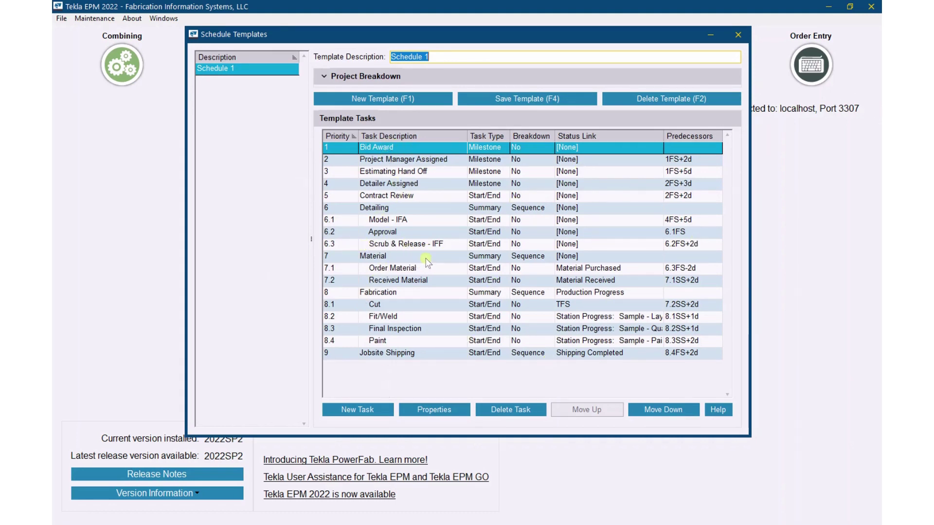
click(400, 100)
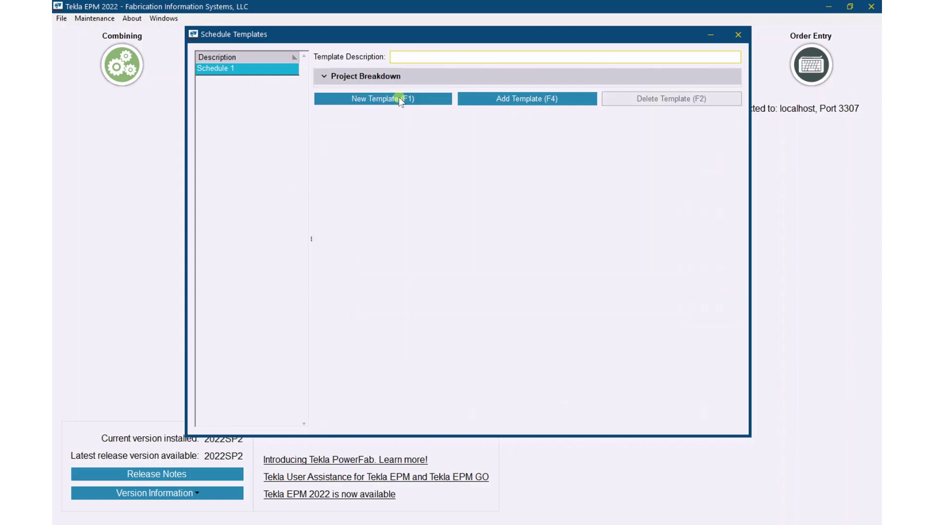
text(My Schedule)
click(539, 99)
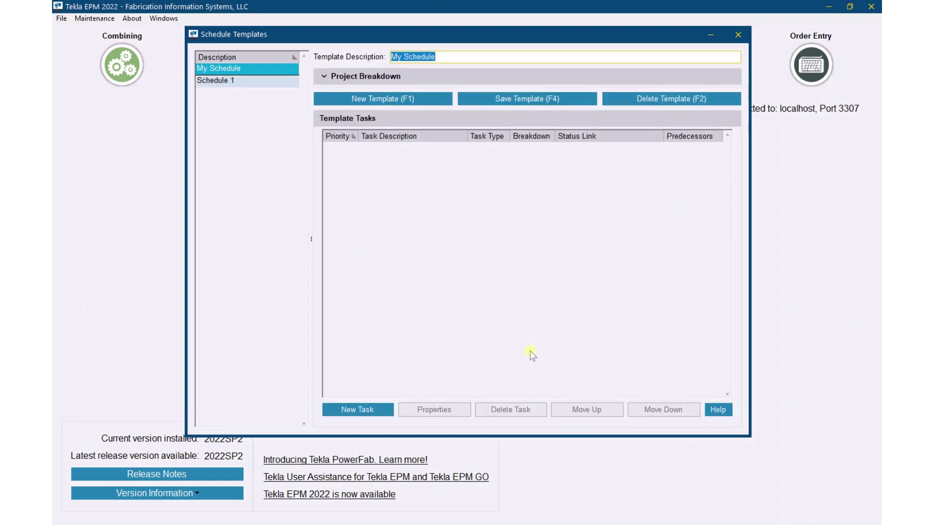
- Start a new template task named Detailing and apply the Sequence and Lot # project breakdowns to it
click(364, 412)
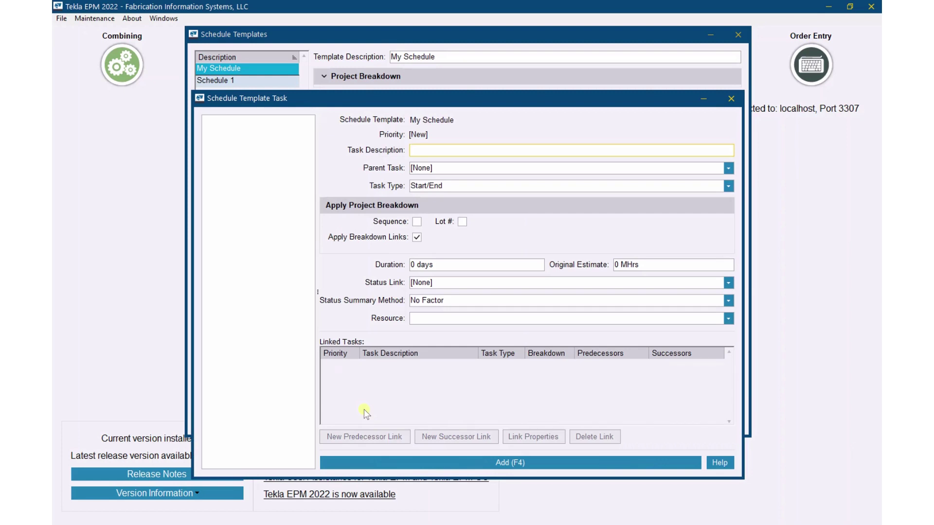
text(Detailing)
key(Tab)
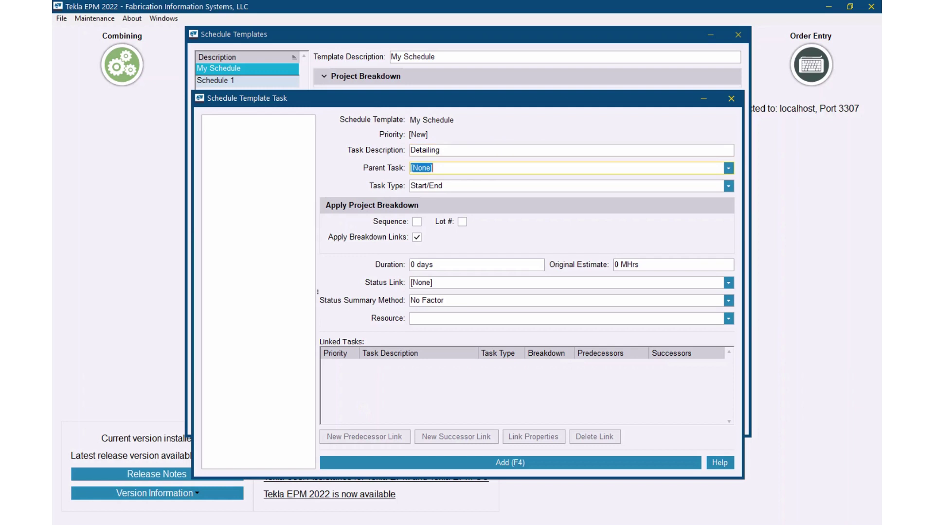
click(416, 221)
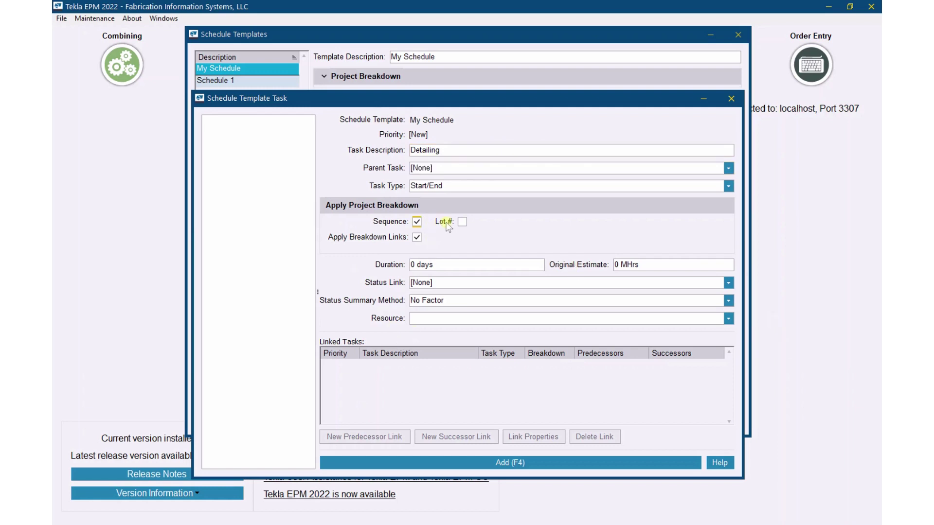
click(462, 222)
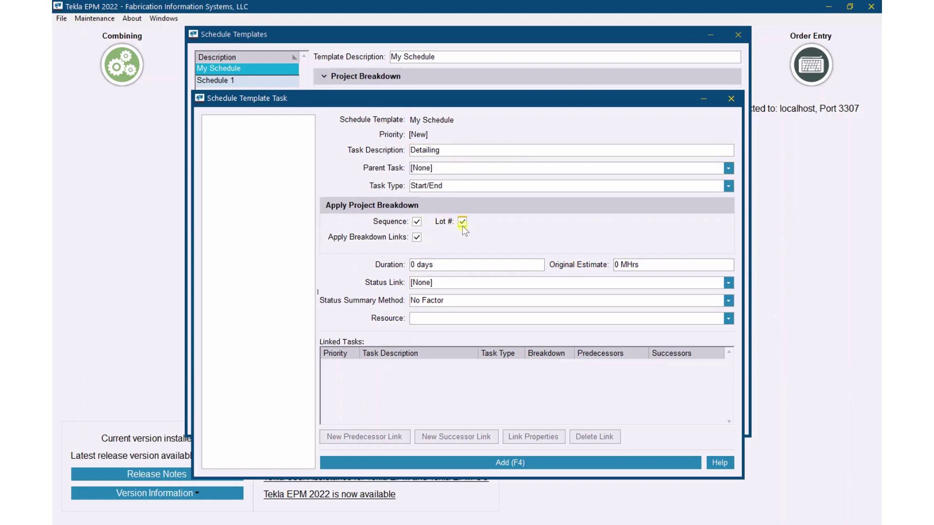
- Add the Detailing task with status link Drawings Approved, summary method By Quantity and resource Detailing
click(728, 283)
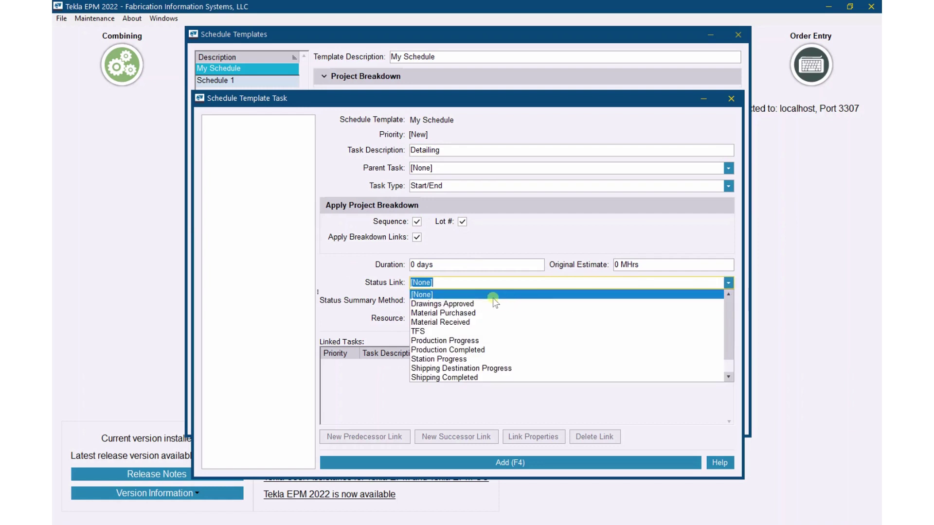
click(484, 304)
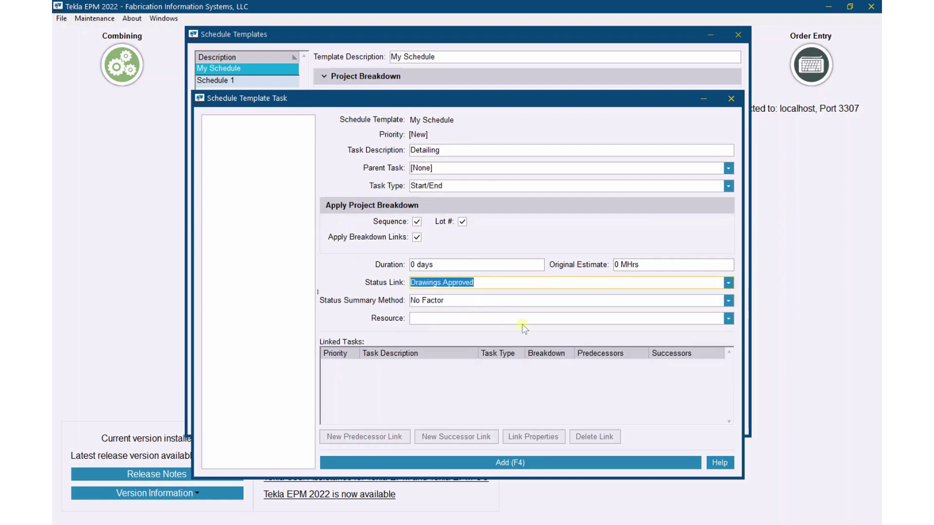
click(728, 300)
click(649, 320)
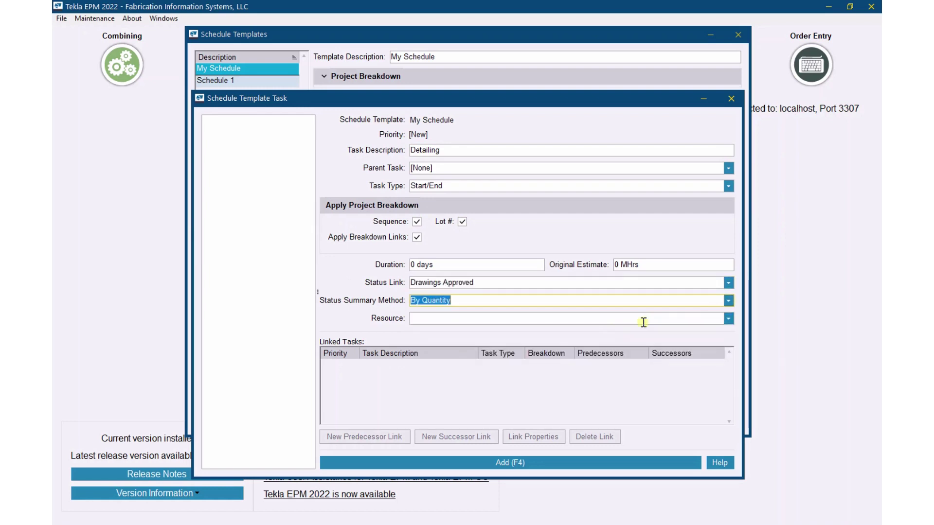
key(Tab)
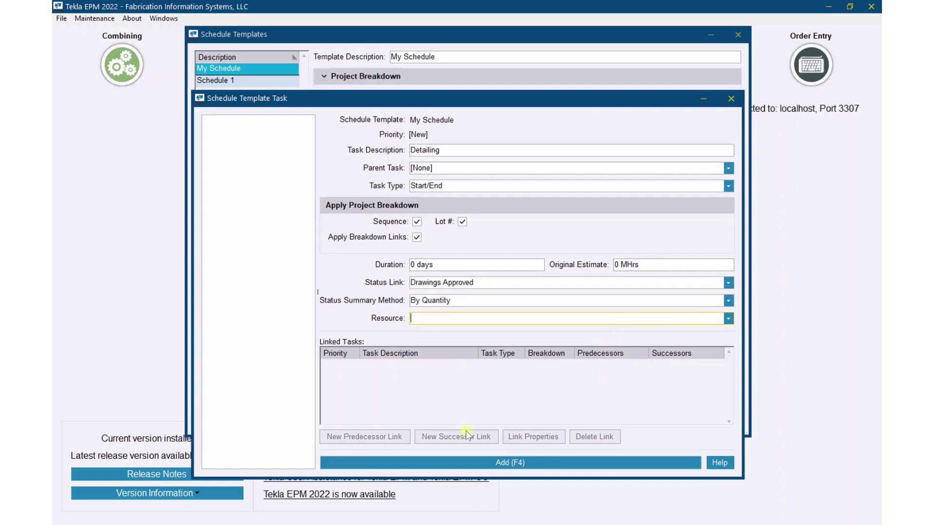
click(506, 462)
click(728, 319)
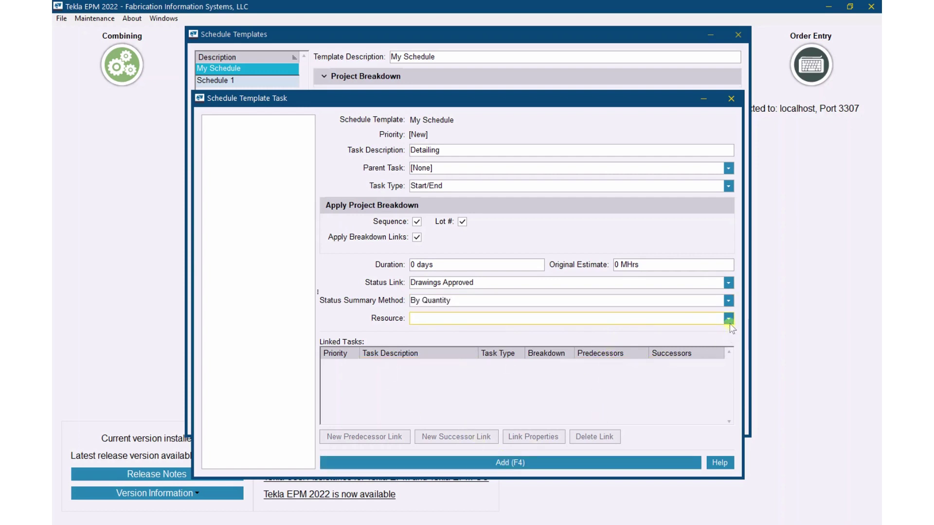
click(616, 328)
click(539, 461)
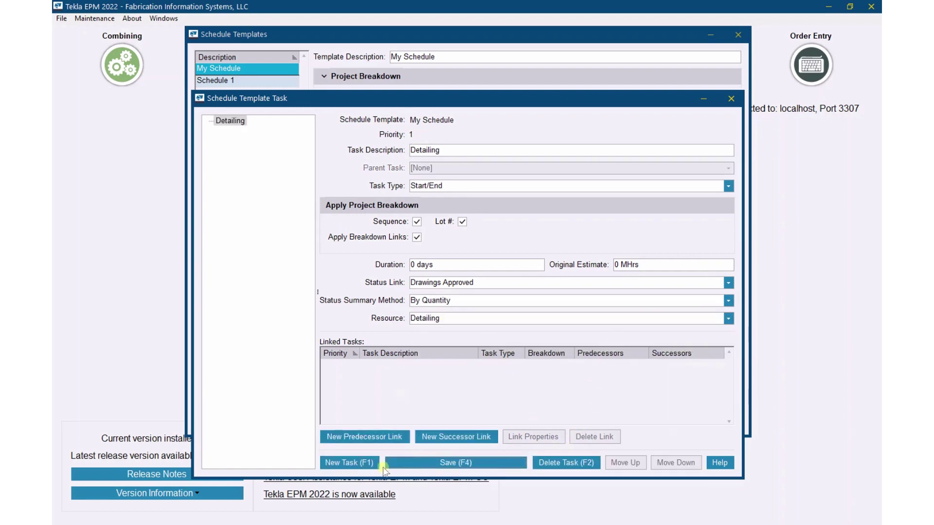
- Start a new template task named Fabrication and set its status link to Production Progress
click(352, 463)
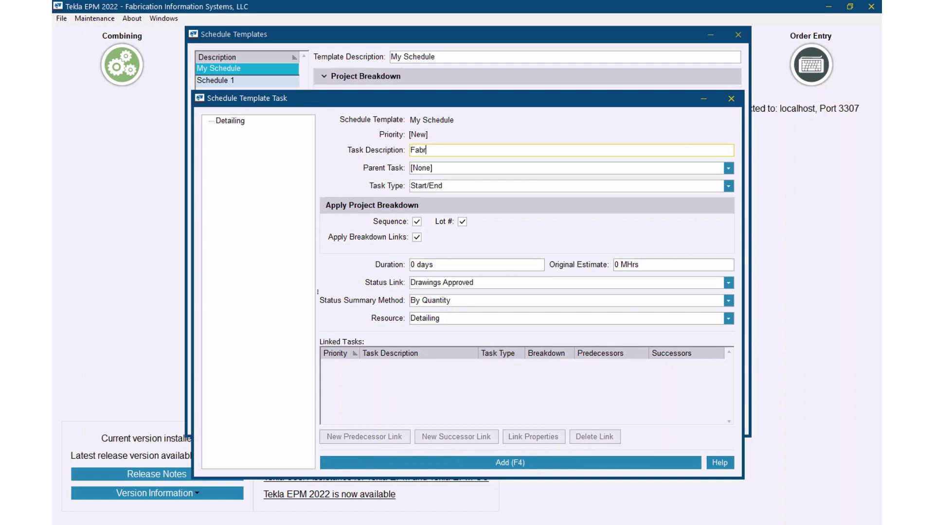
text(Fabrication)
key(Tab)
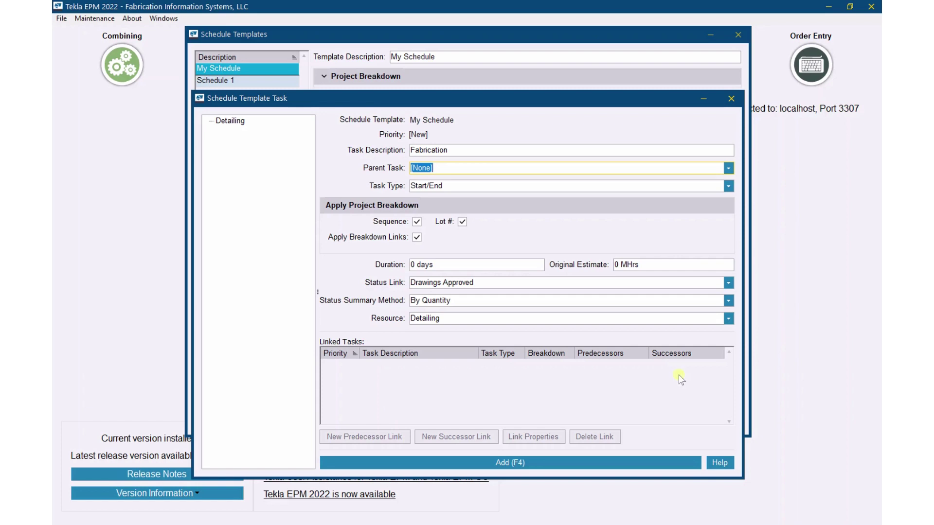
key(Tab)
click(728, 283)
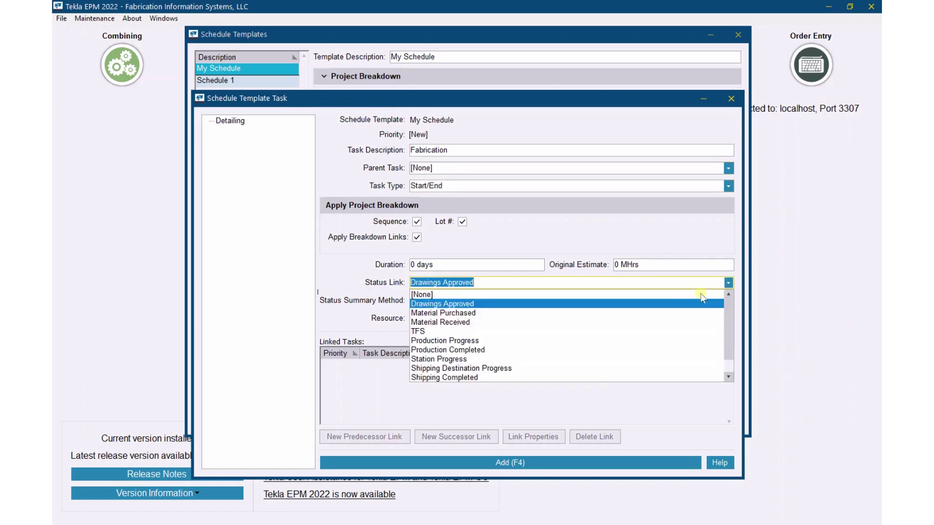
click(571, 337)
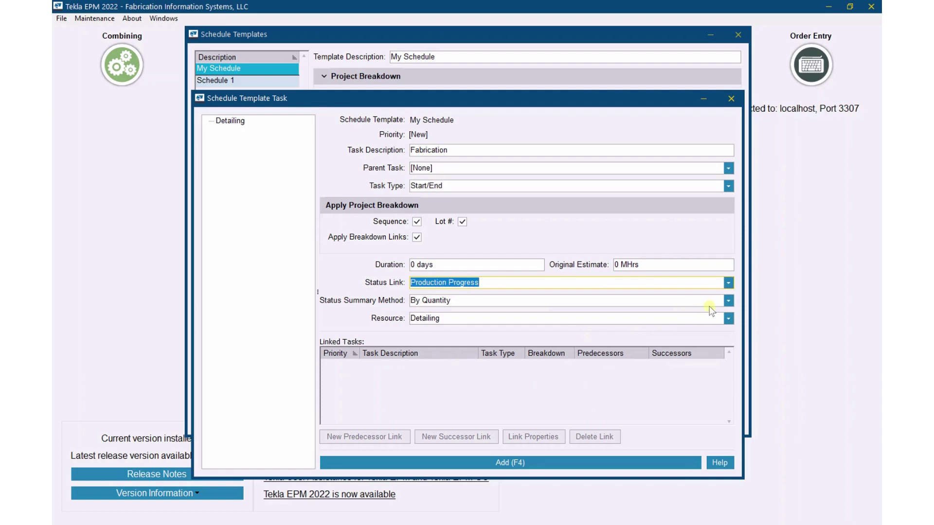
- Set the Fabrication task's summary method to By Weight and its resource to Fabrication, and add the task
click(728, 301)
click(669, 330)
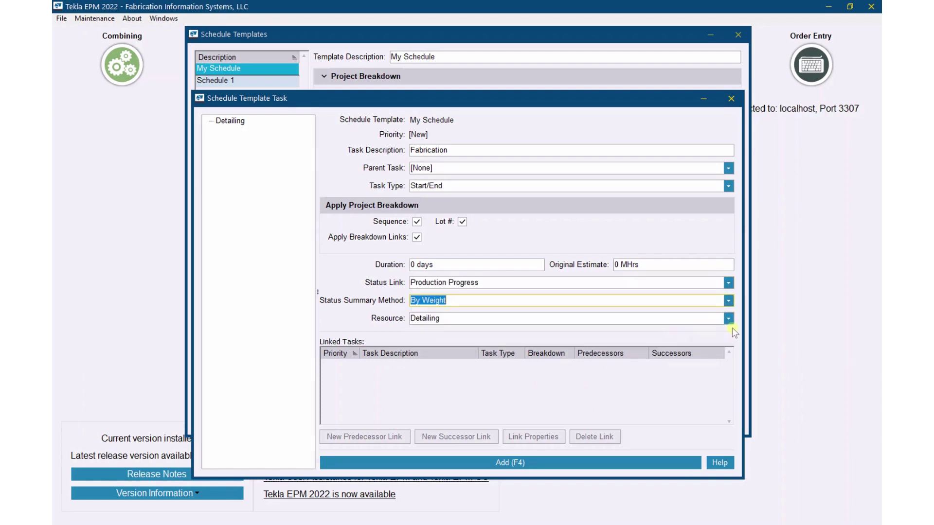
click(728, 318)
click(666, 340)
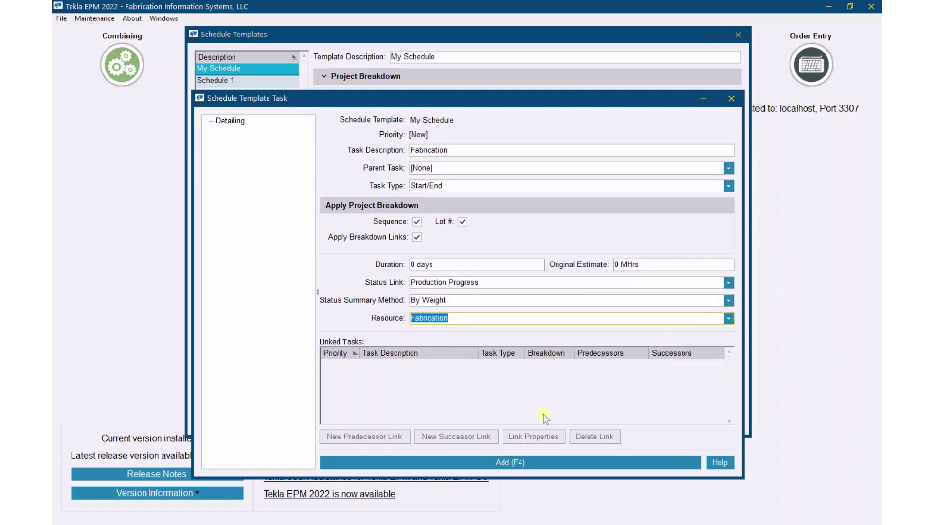
click(525, 462)
- Add a template task named Shipping with status link Shipping Completed and resource Shipping
click(352, 462)
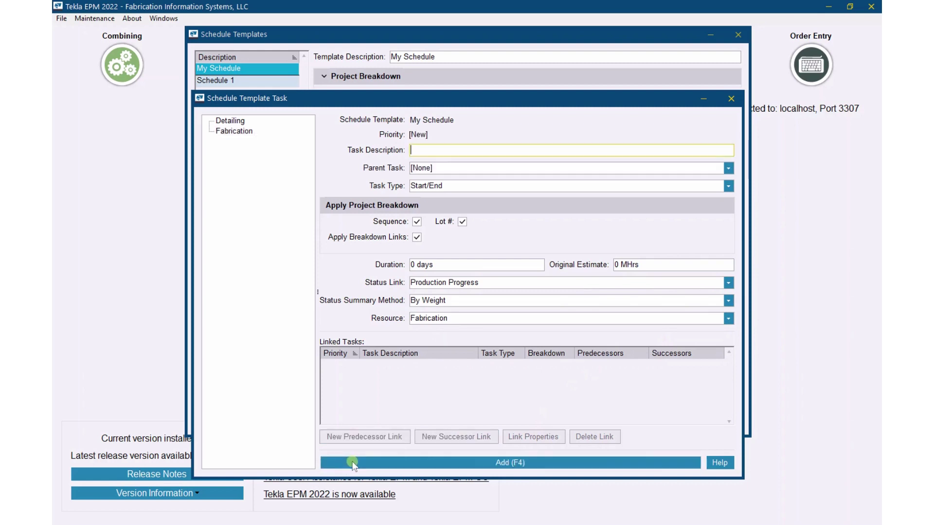
text(Shipping)
key(Tab)
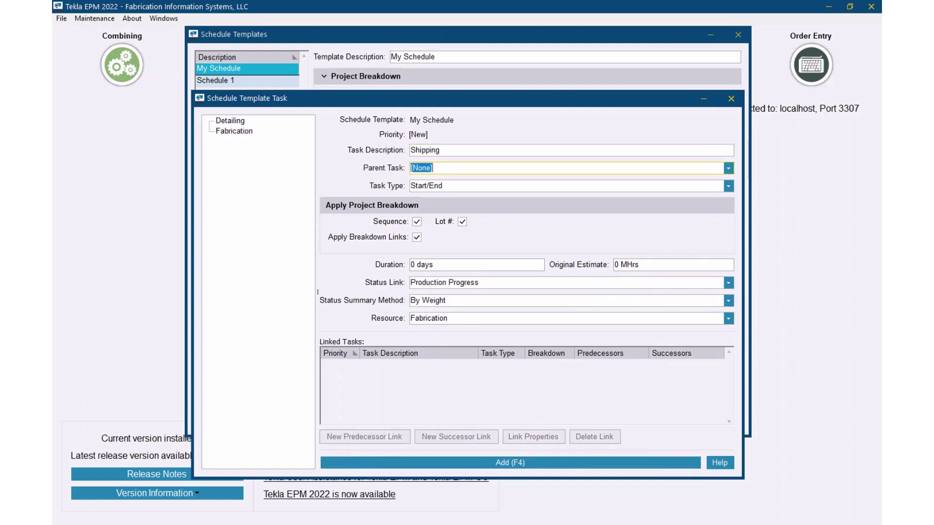
click(728, 282)
click(730, 362)
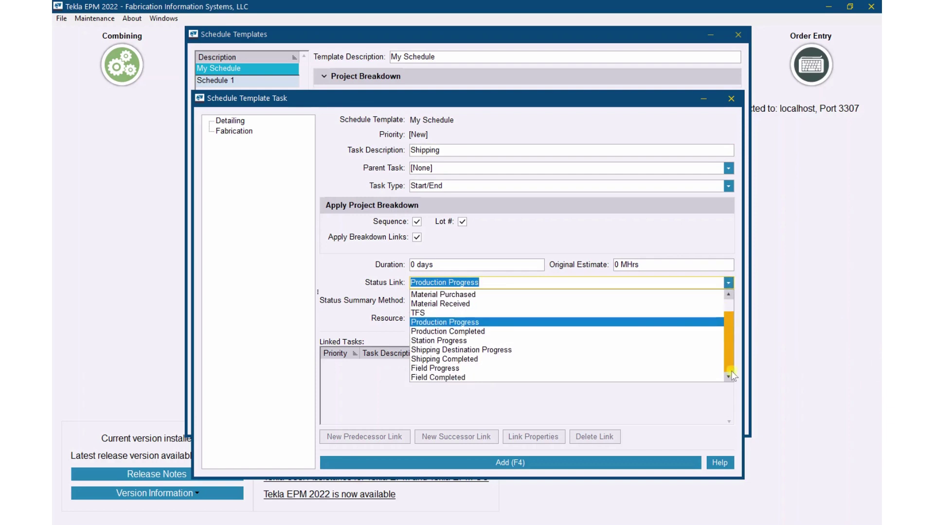
click(489, 360)
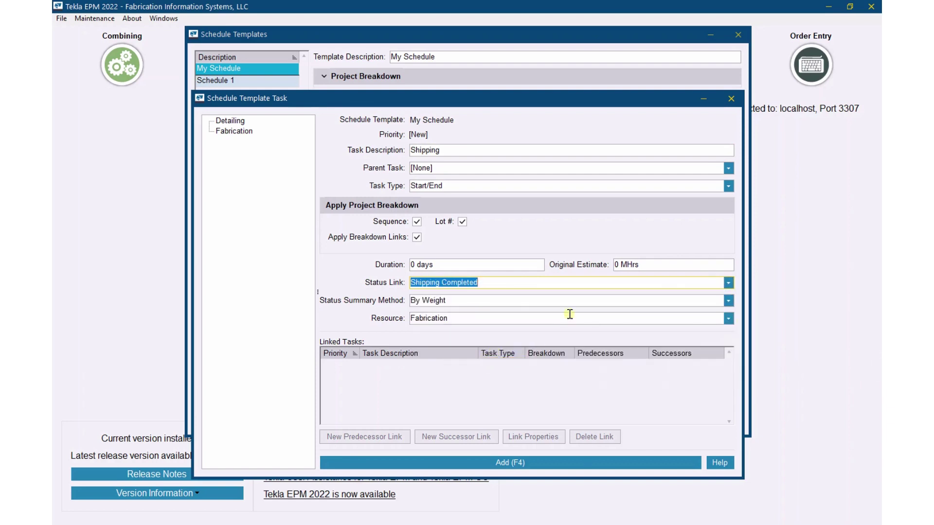
click(728, 318)
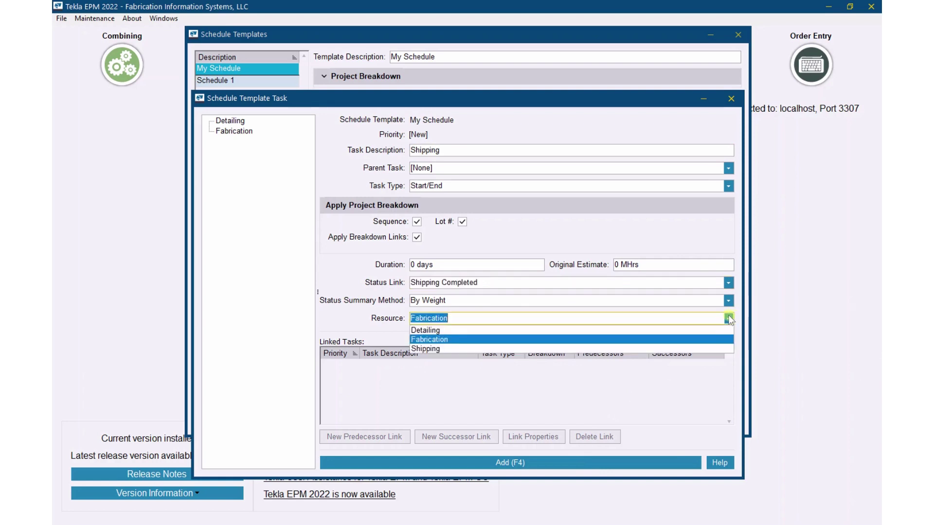
click(701, 348)
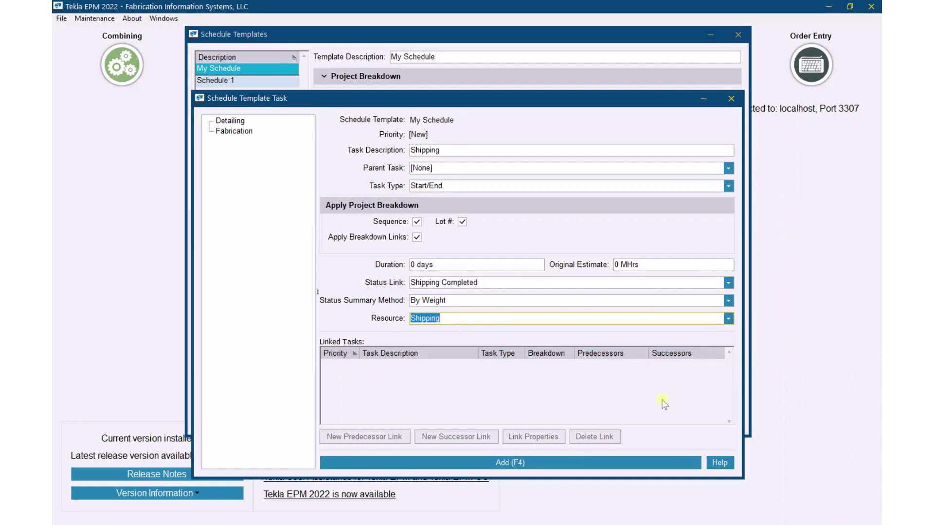
click(604, 460)
- Add the Shipping task to the template, plus a task named Erection with status link [None] and an empty resource
click(363, 462)
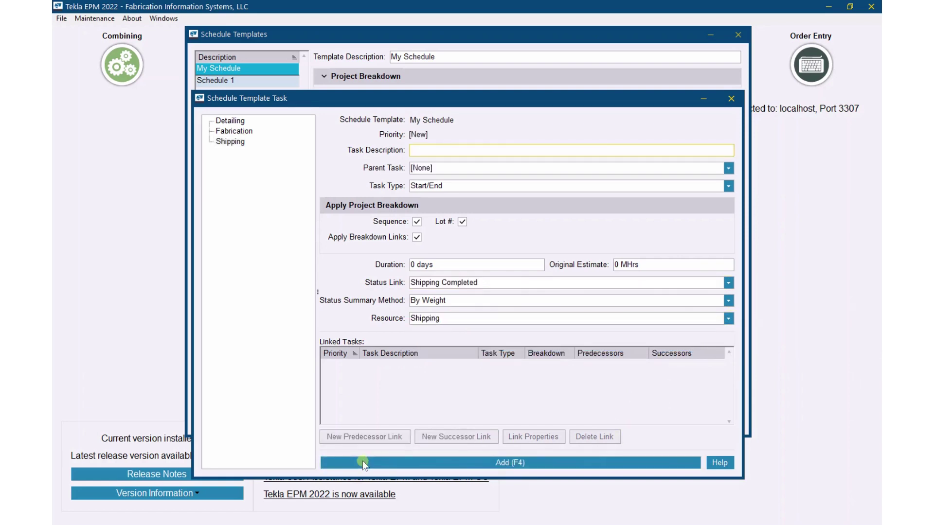
text(Erection)
key(Tab)
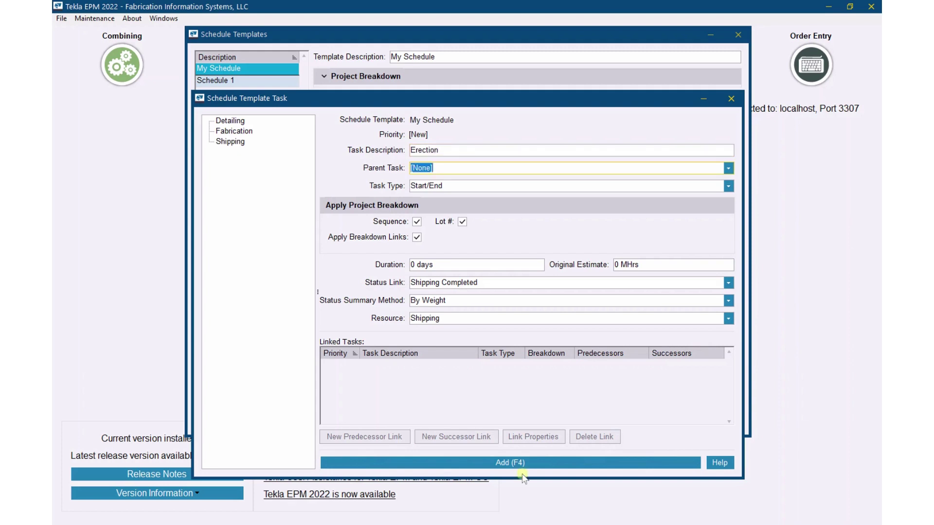
click(728, 282)
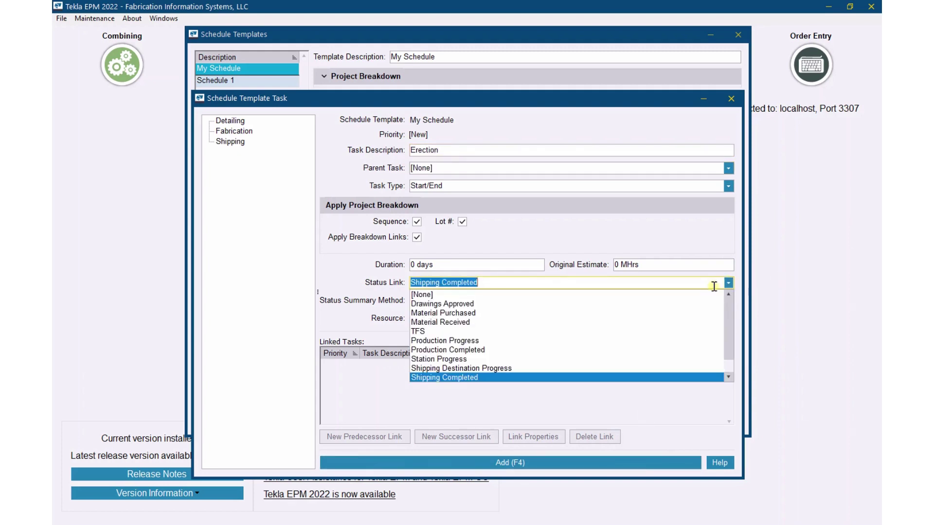
click(708, 294)
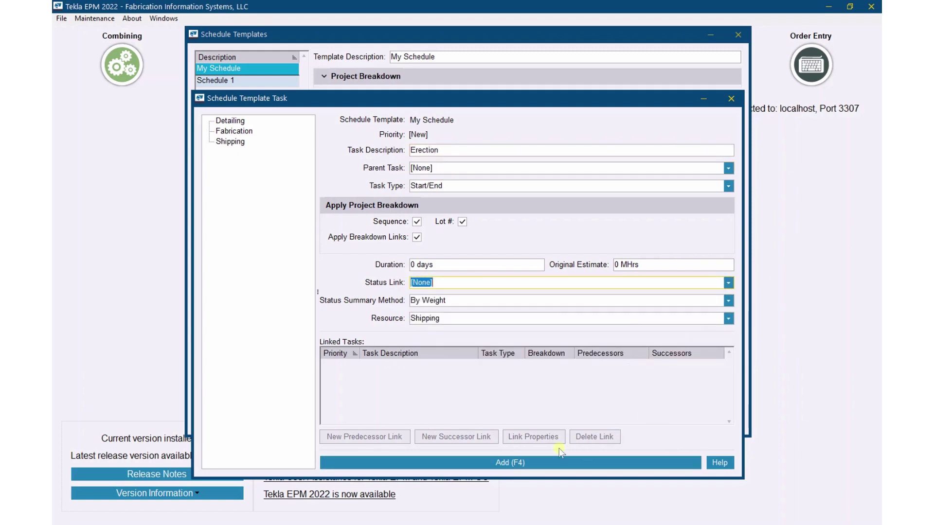
click(693, 317)
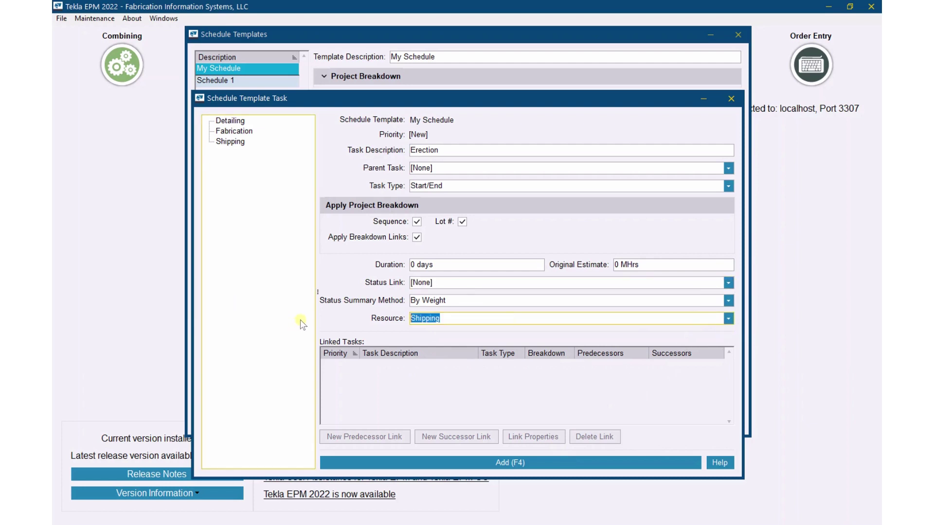
key(Delete)
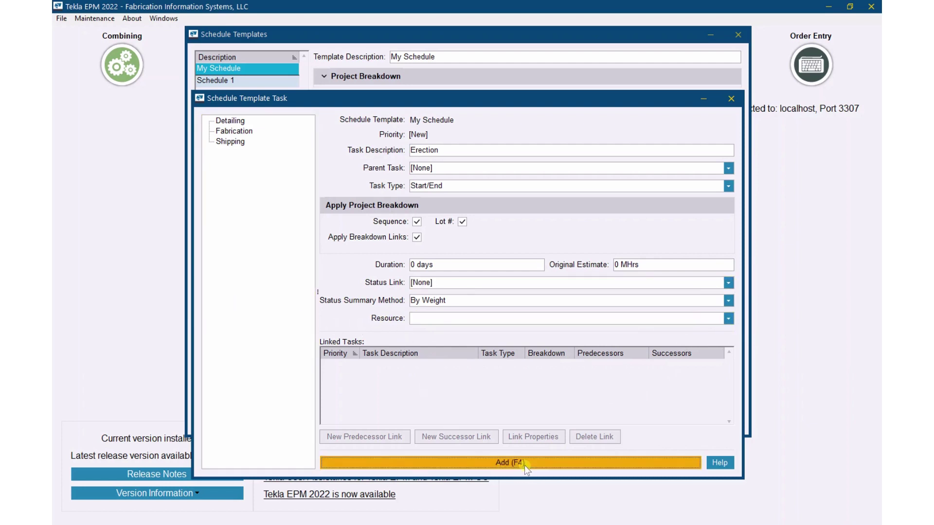
click(524, 462)
- Link Detailing to the Fabrication task as its finish-to-start predecessor with a minimum interval of 0 days
click(230, 132)
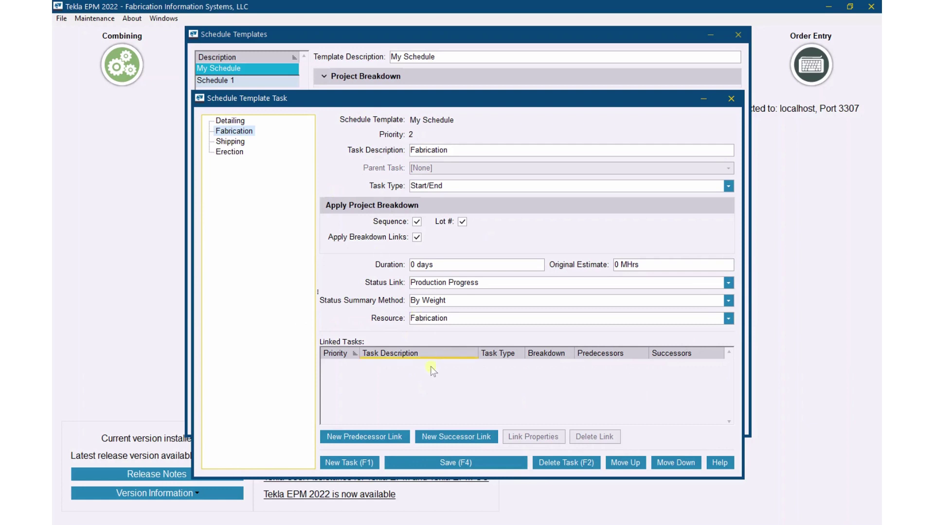
click(381, 435)
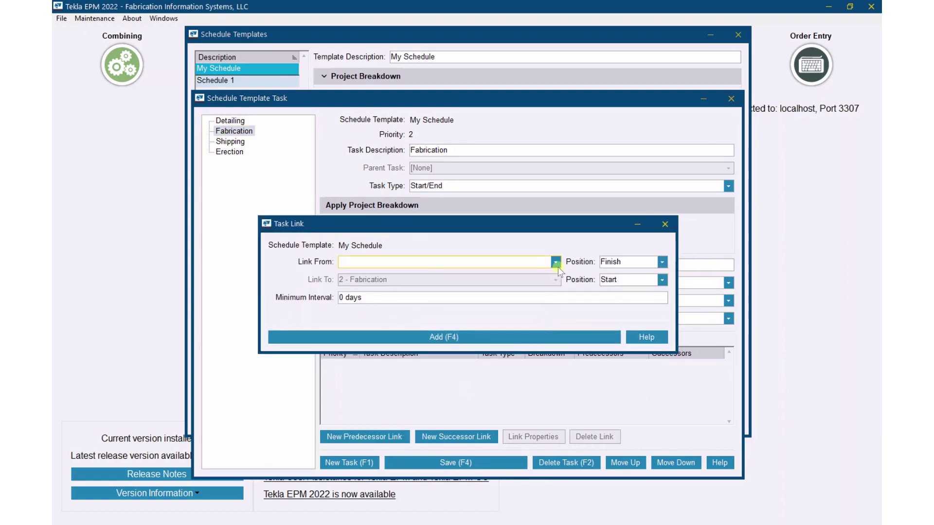
click(556, 262)
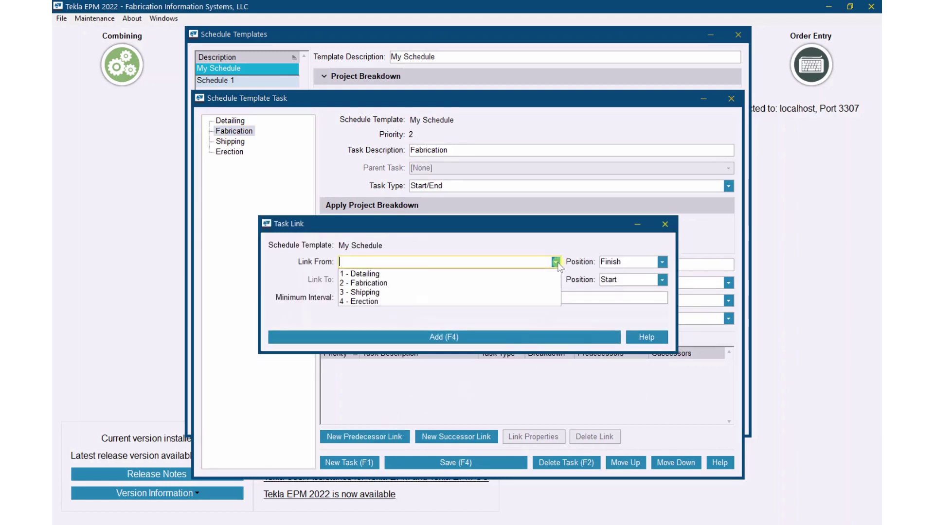
click(526, 274)
click(501, 337)
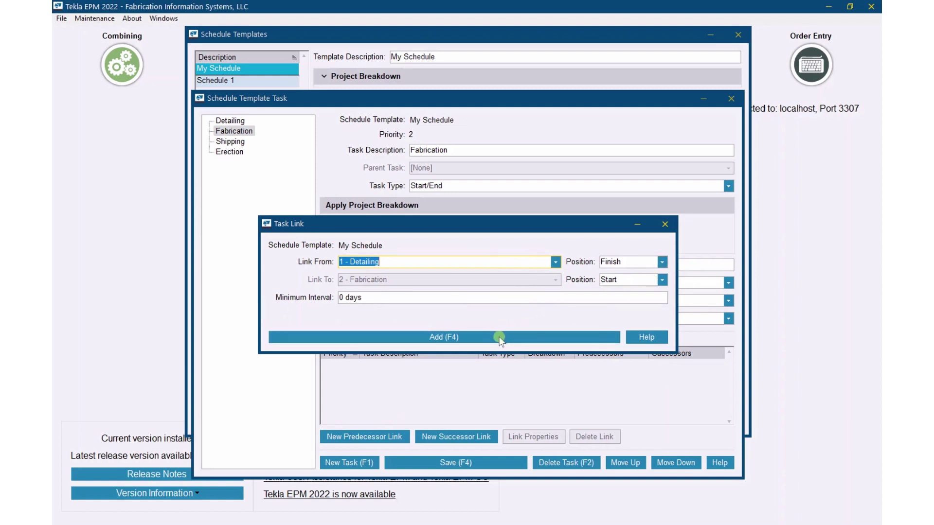
- Link Shipping to the Fabrication task as its finish-to-start successor and save the task
click(464, 436)
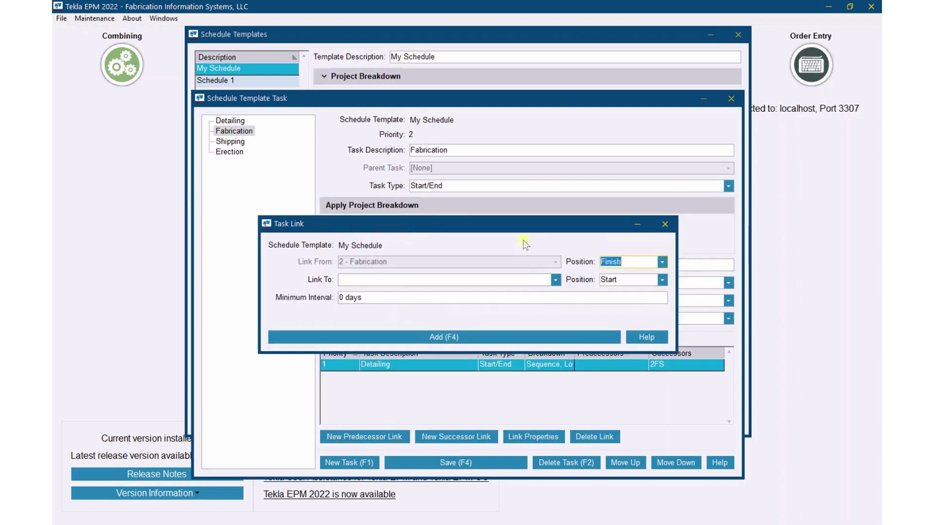
click(556, 280)
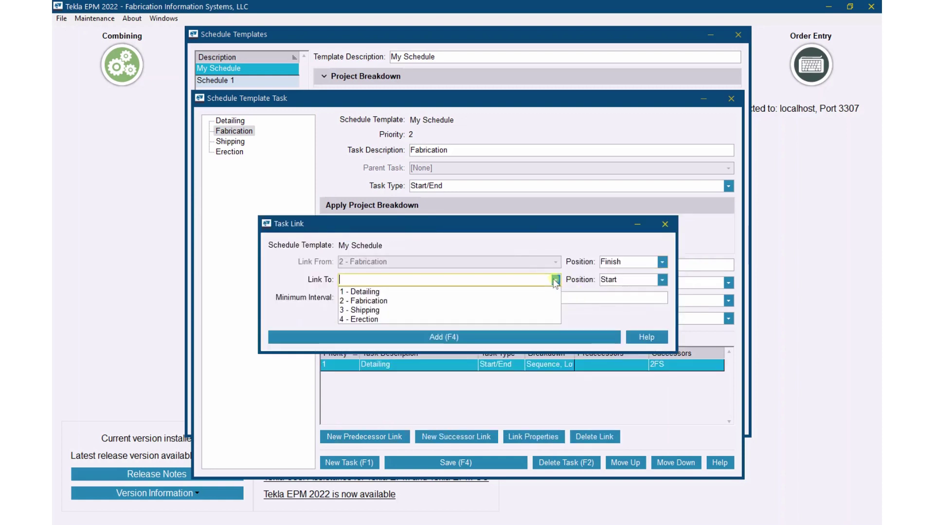
click(538, 310)
click(562, 336)
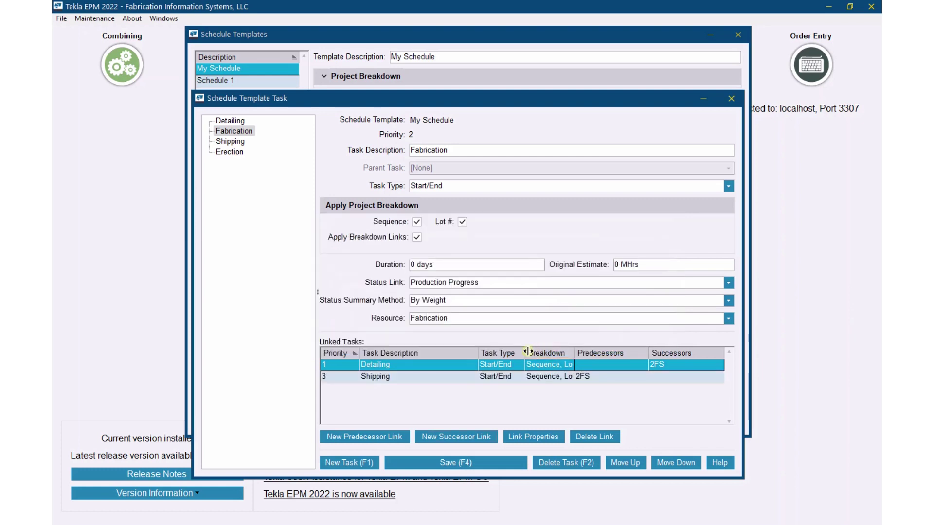
click(456, 462)
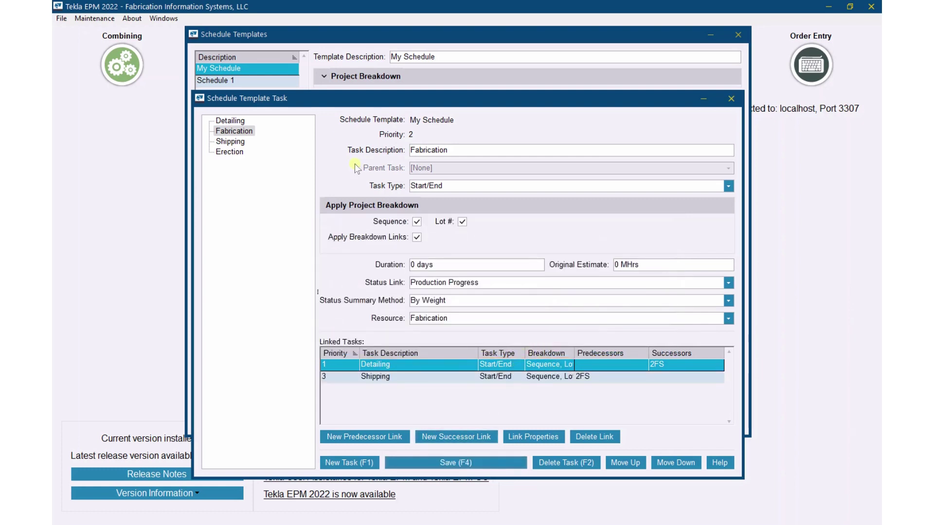
- Link Shipping to the Erection task as its finish-to-start predecessor with a minimum interval of 0 days
click(229, 151)
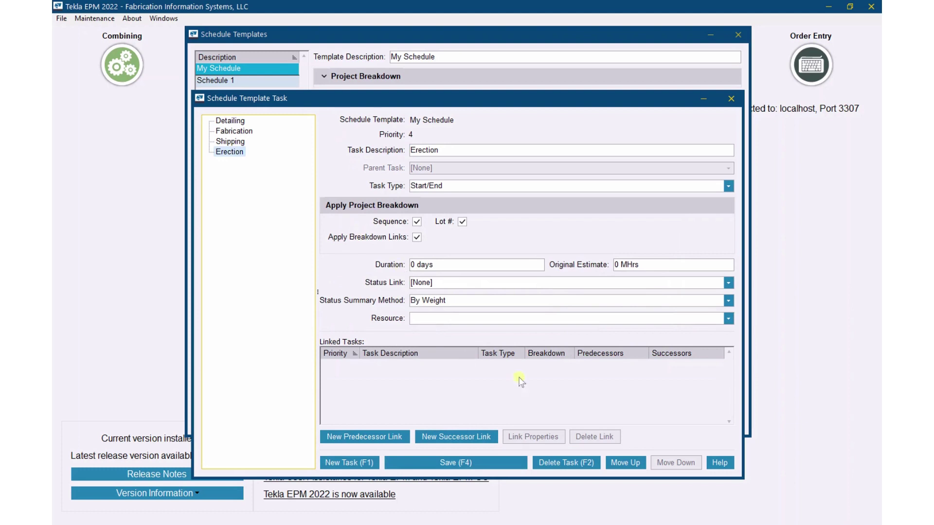
click(385, 436)
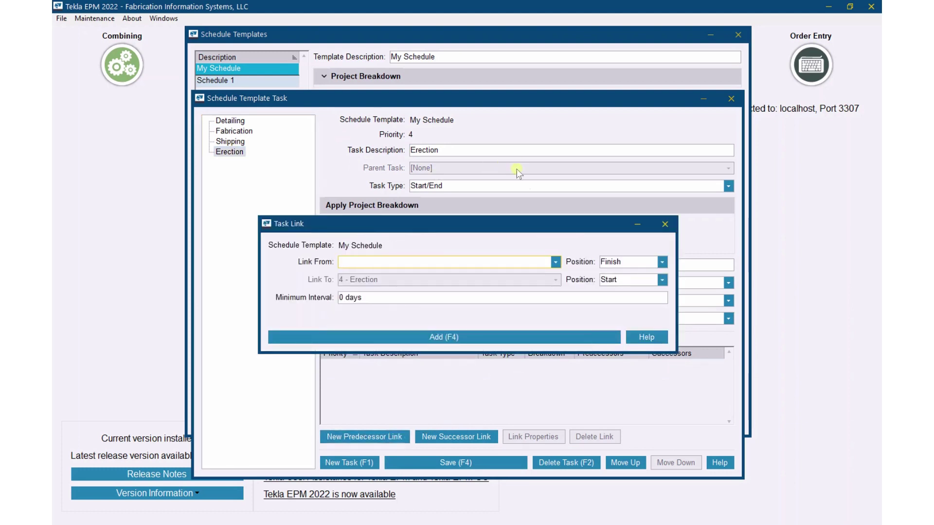
click(555, 262)
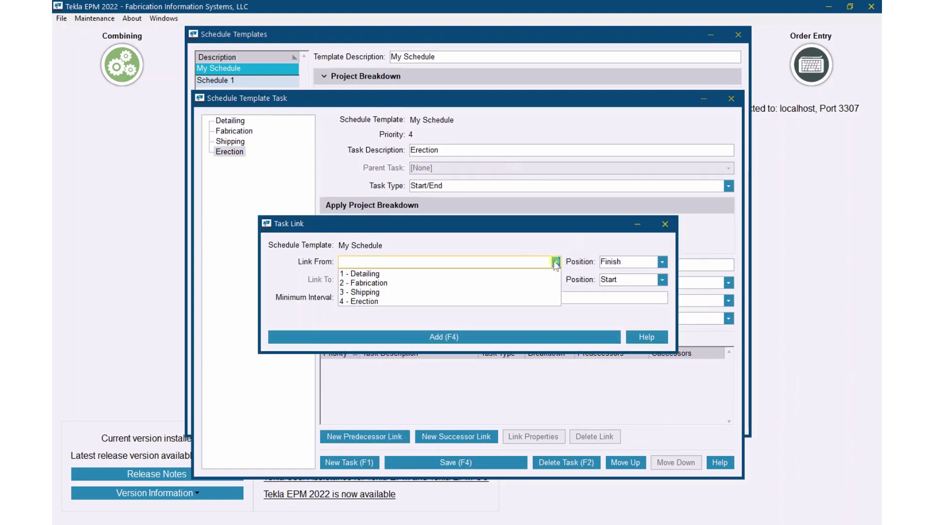
click(517, 293)
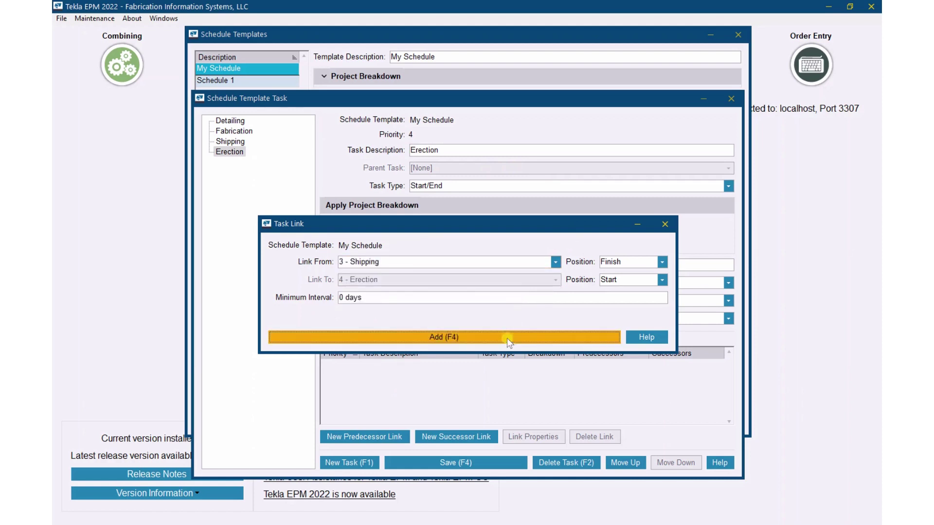
click(507, 337)
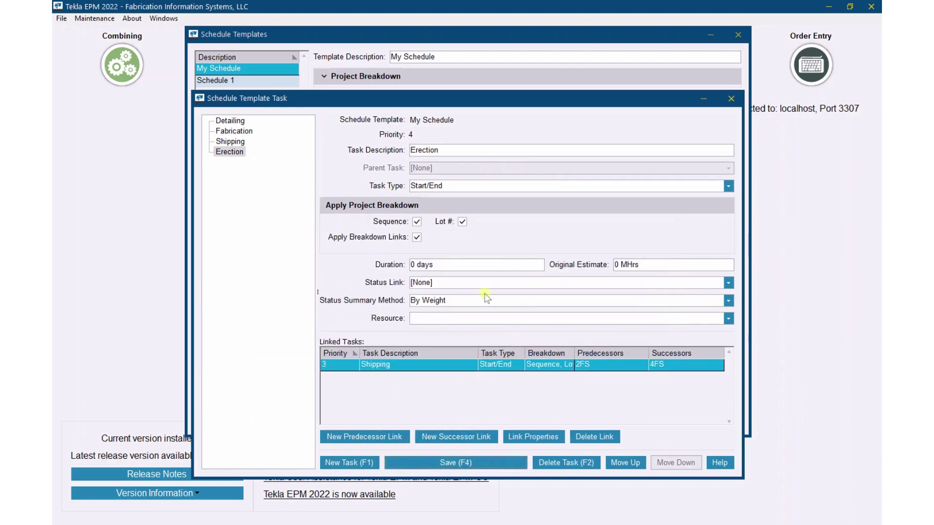
- Check the linked tasks of Shipping, Fabrication and Detailing, and close the schedule template windows
click(230, 141)
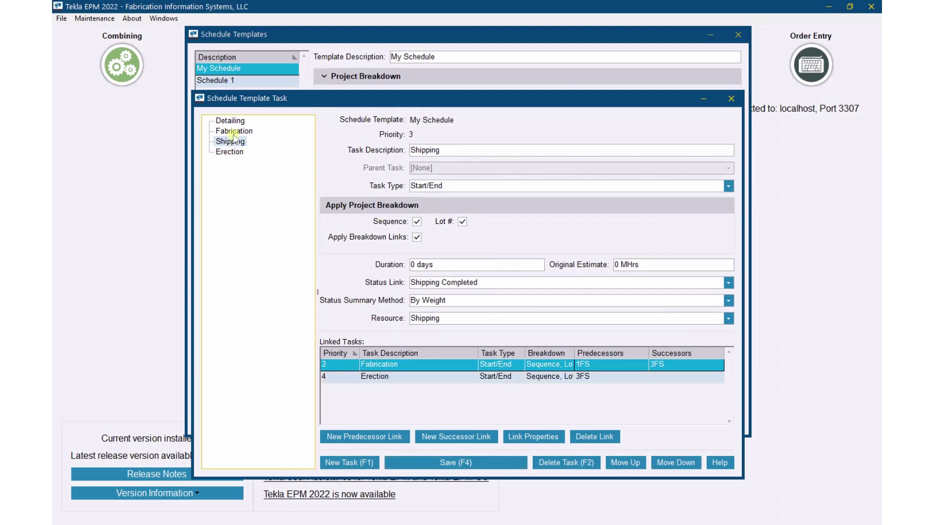
click(235, 130)
click(231, 121)
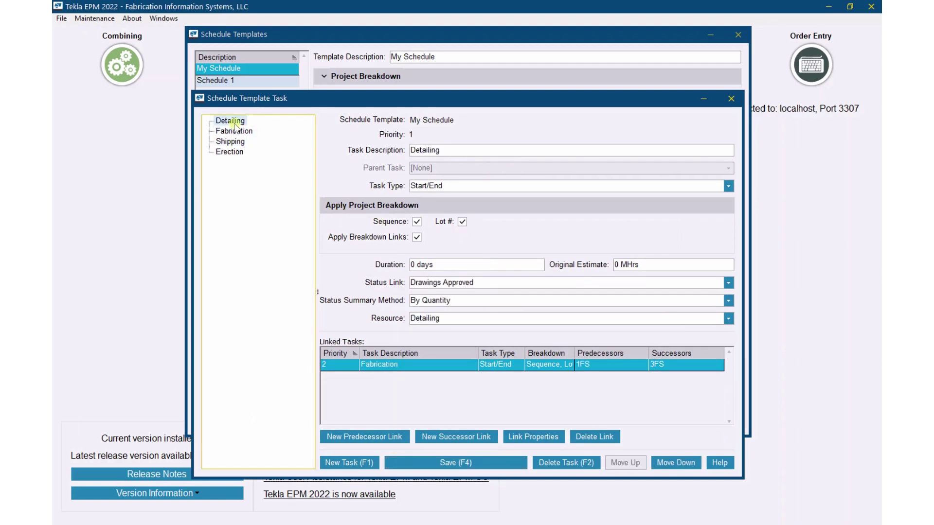
click(732, 101)
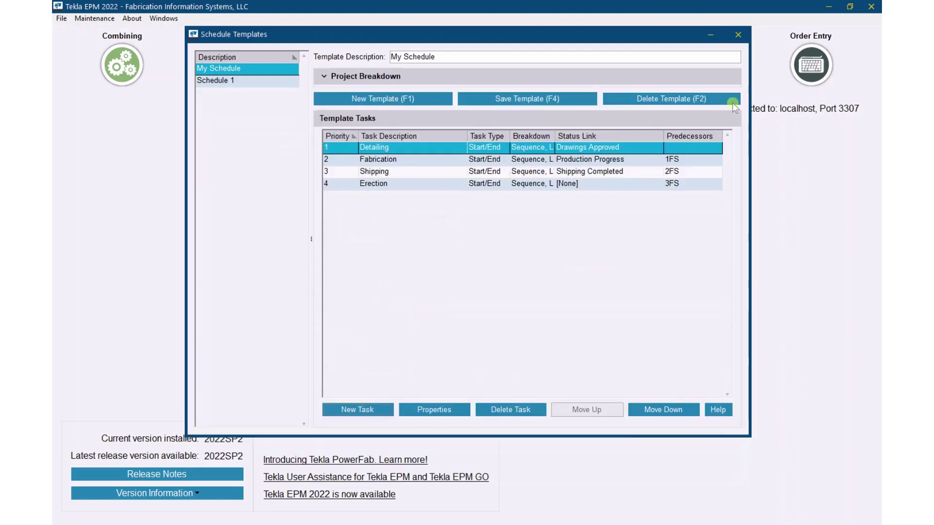
click(737, 35)
- Create and save a new project management job with description Project Batman and location Gotham City
click(498, 57)
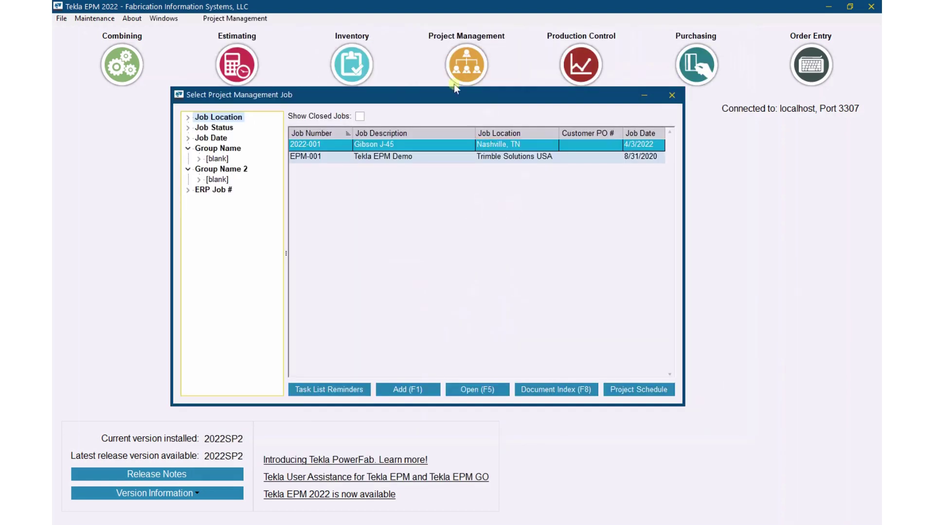
click(416, 389)
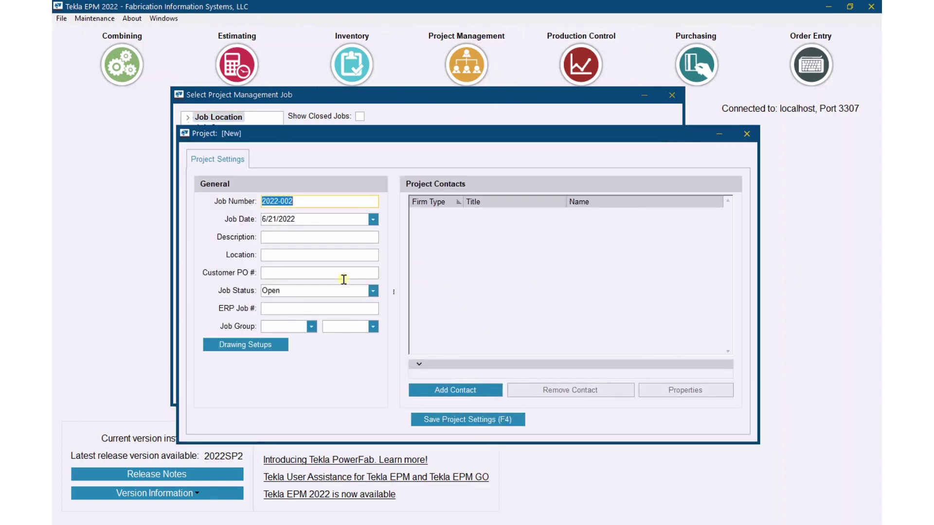
click(327, 238)
text(Project Batman)
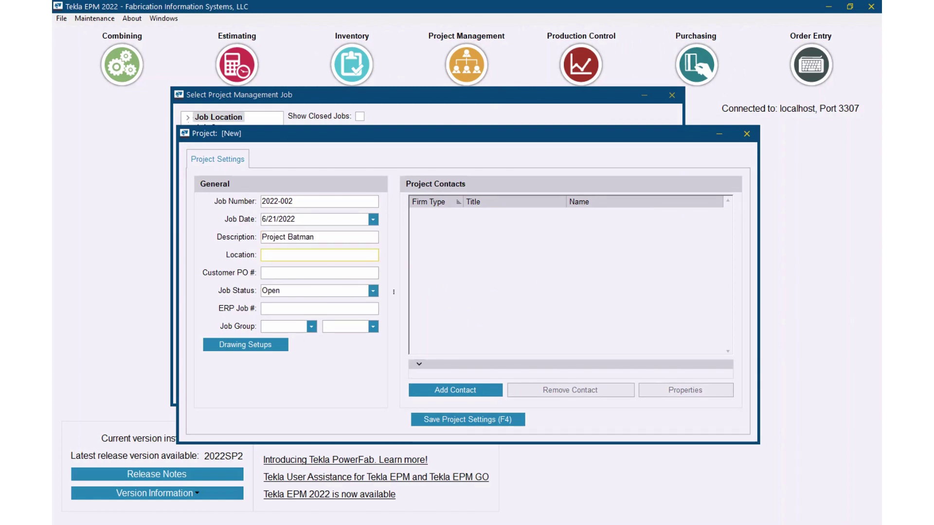
text(Gotham City)
key(Tab)
click(462, 421)
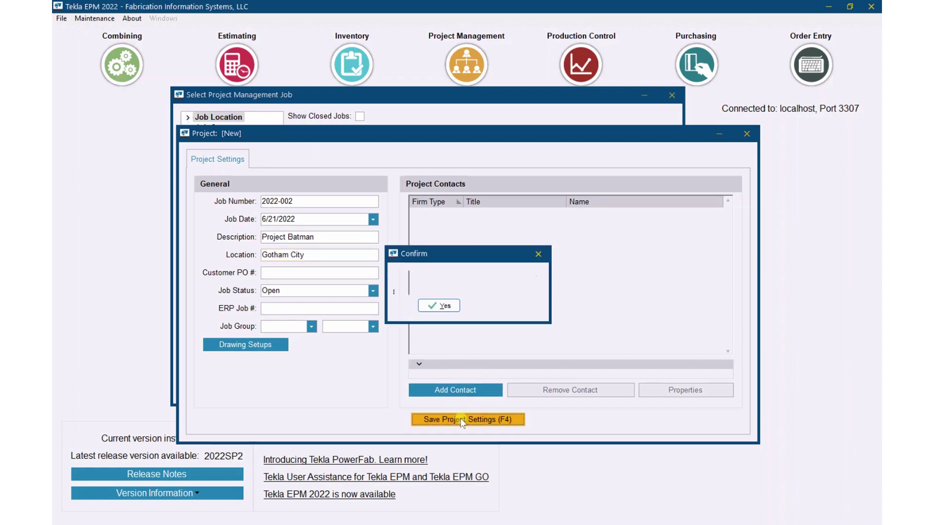
click(440, 303)
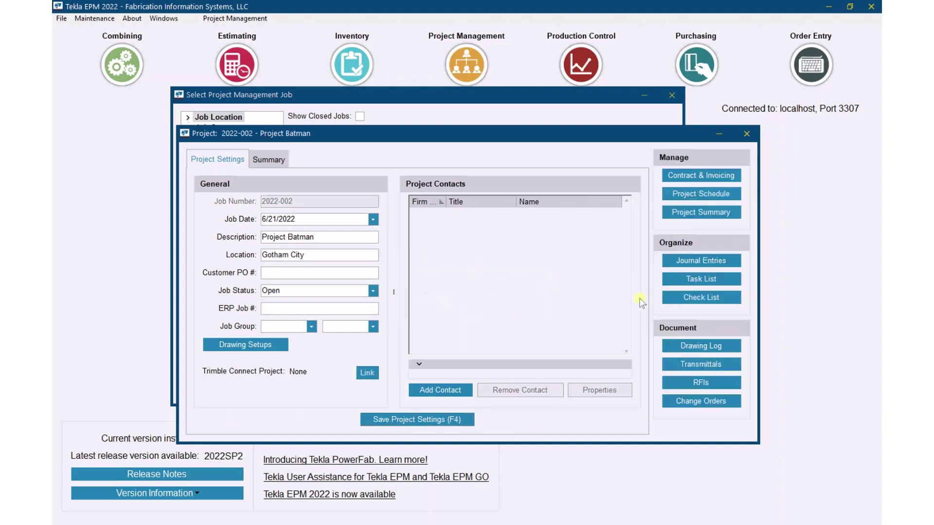
- Open the new job's project schedule and apply the schedule template My Schedule to its tasks
click(687, 195)
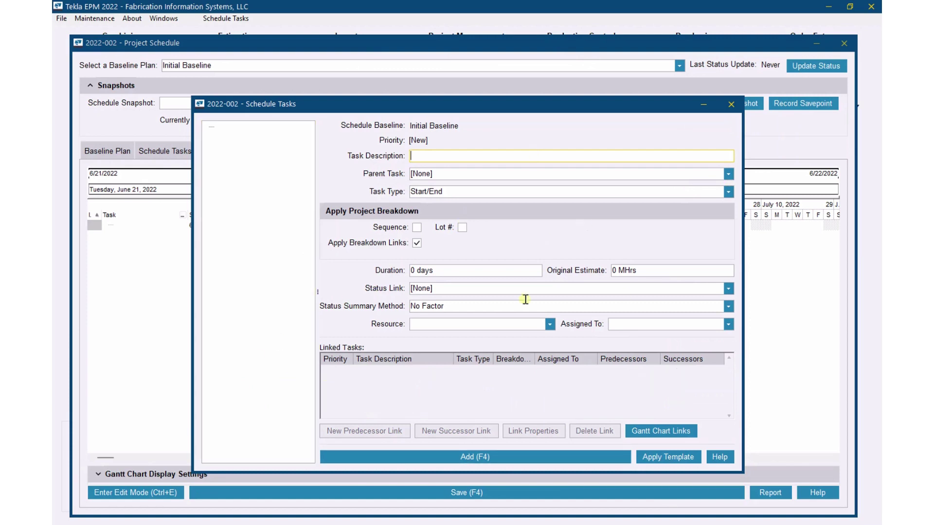
click(668, 457)
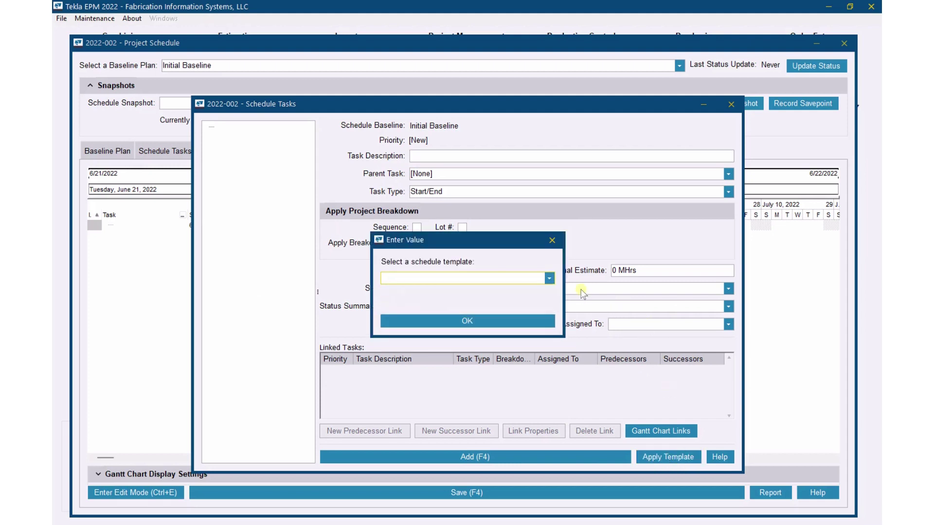
click(549, 278)
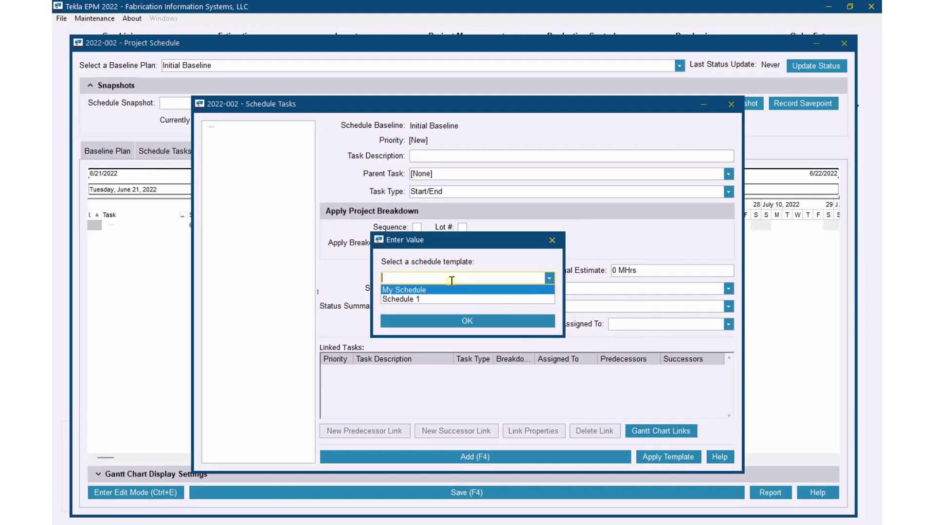
click(424, 290)
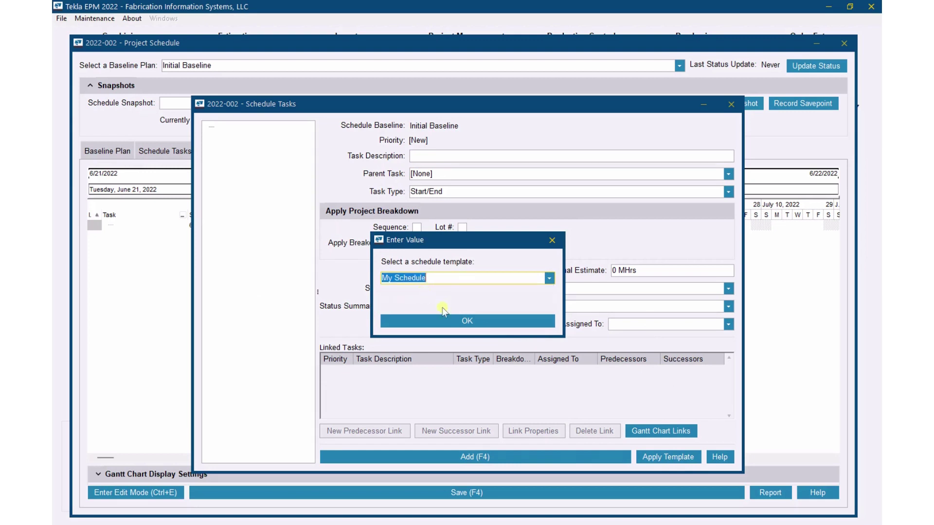
click(470, 324)
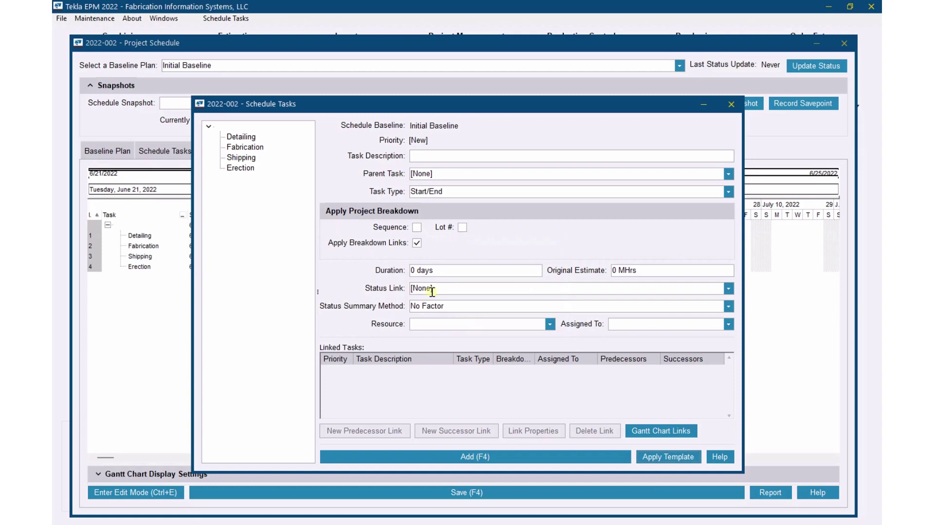
- Review the settings and links of the Fabrication, Shipping and Erection schedule tasks, and close the task window
click(248, 147)
click(249, 160)
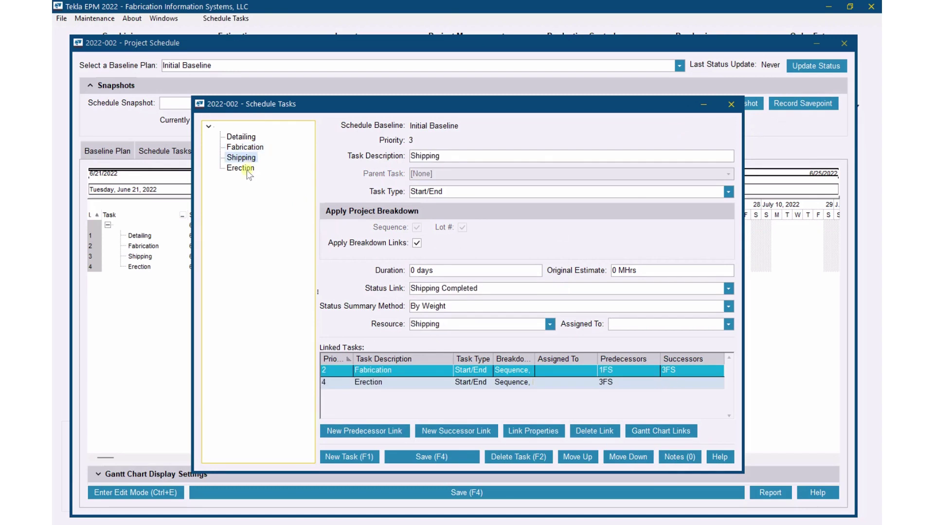
click(249, 170)
click(246, 147)
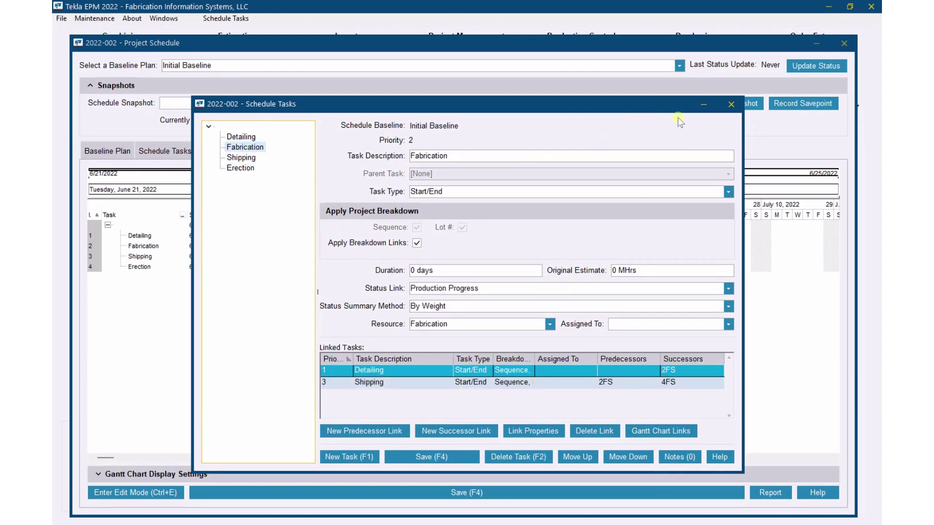
click(731, 104)
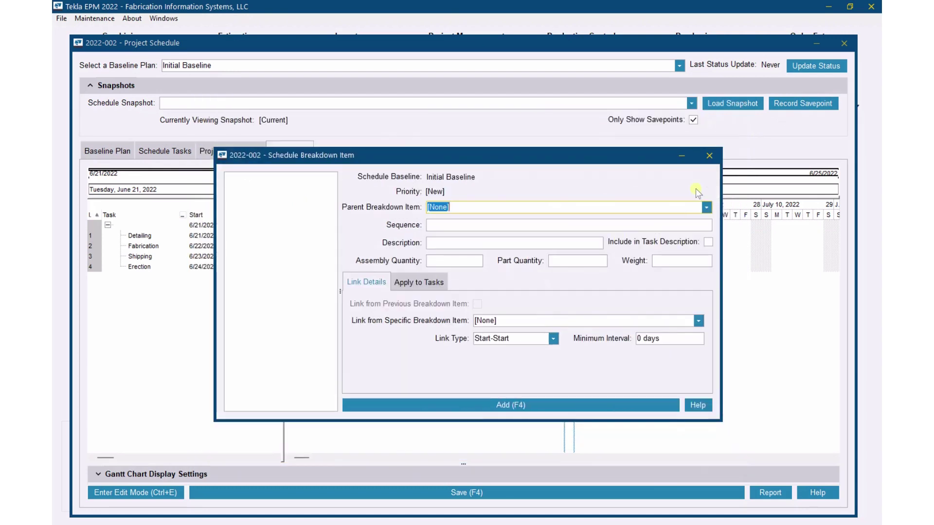
- Add a project breakdown item with sequence 1 to the Initial Baseline schedule, entering edit mode
click(709, 155)
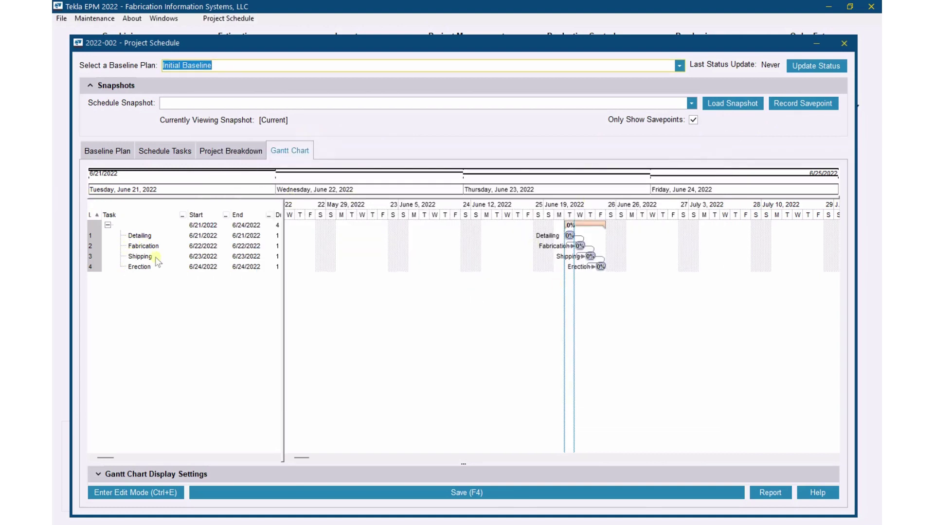
click(258, 150)
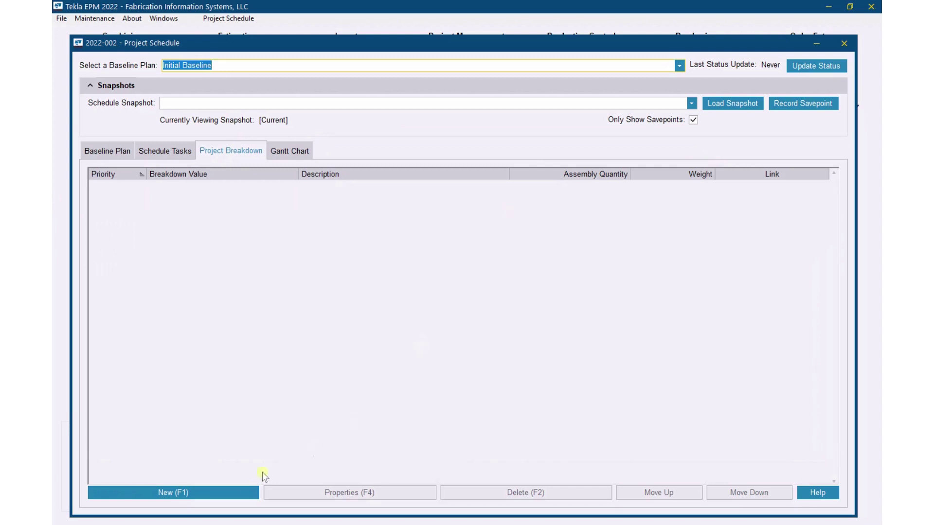
click(189, 494)
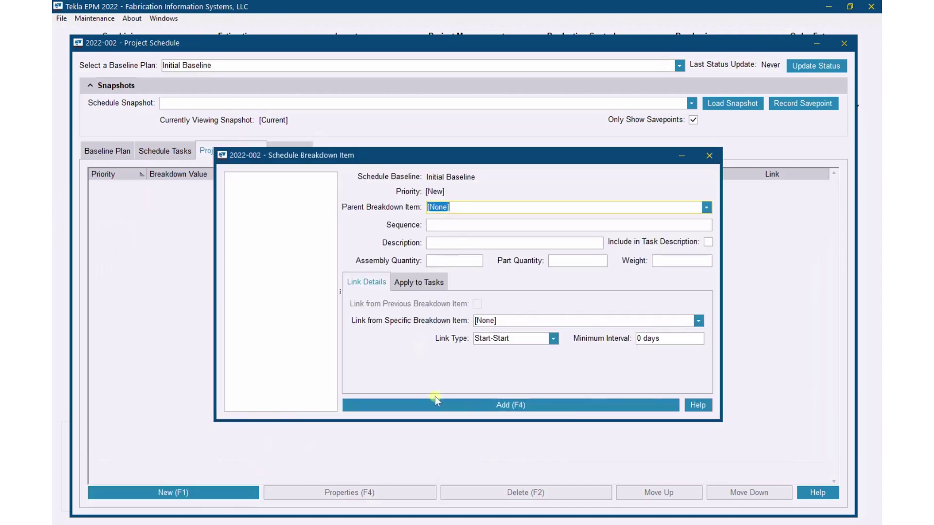
key(Tab)
text(1)
click(502, 407)
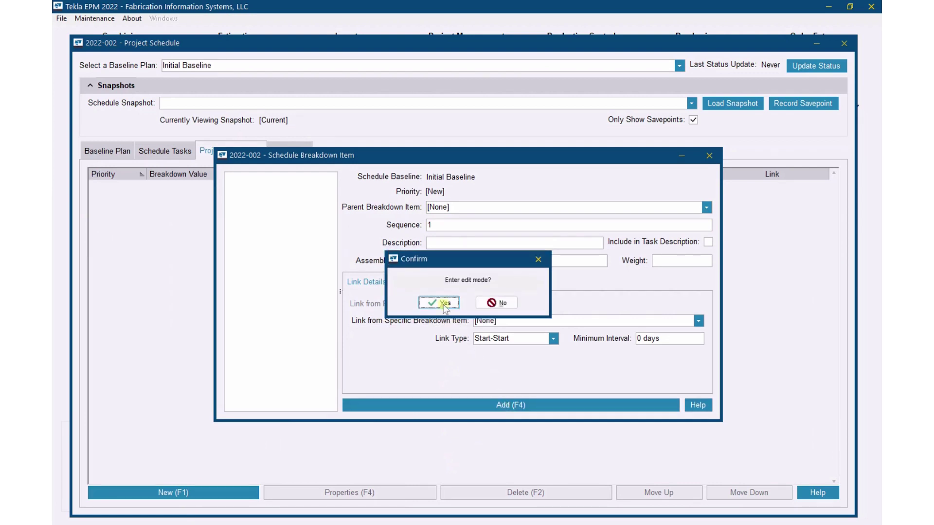
click(444, 305)
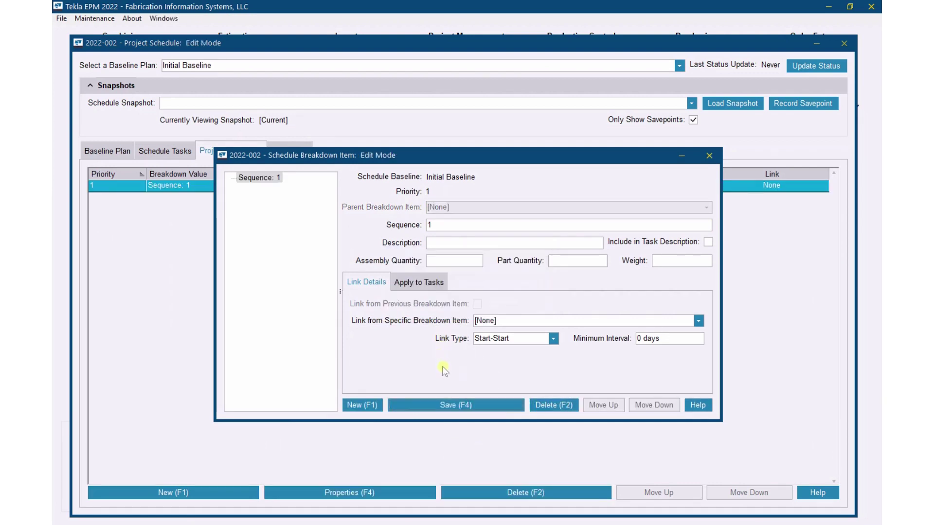
- Add a breakdown item with sequence 2, linked from the previous breakdown item with link type Finish-Start
key(F1)
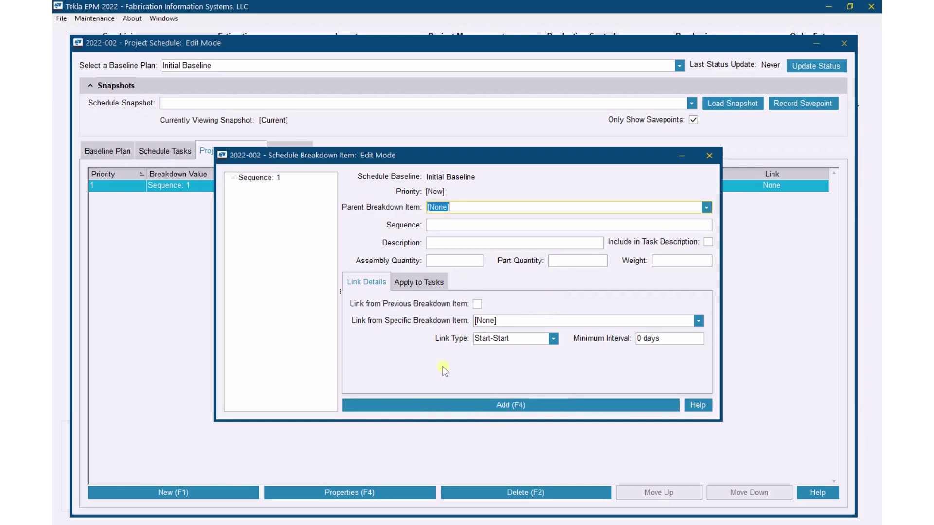
key(Tab)
text(2)
key(Tab)
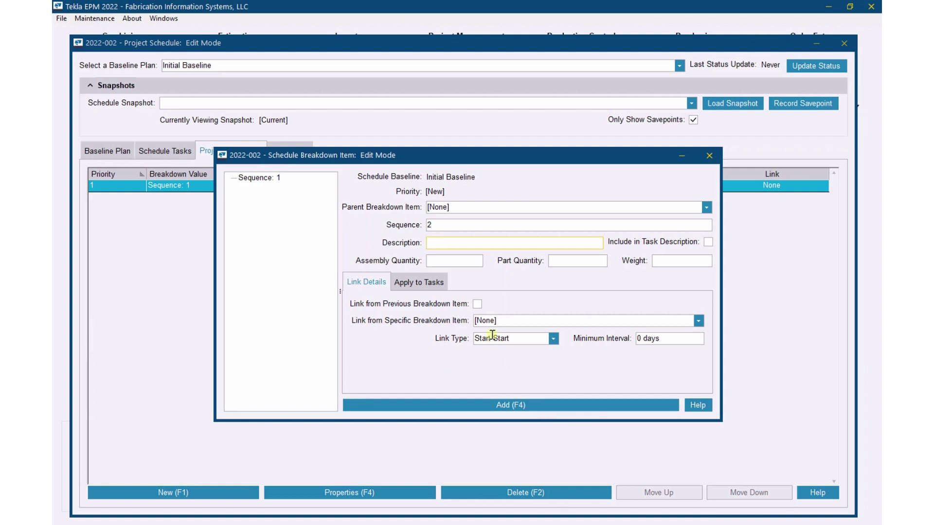
click(477, 304)
click(552, 339)
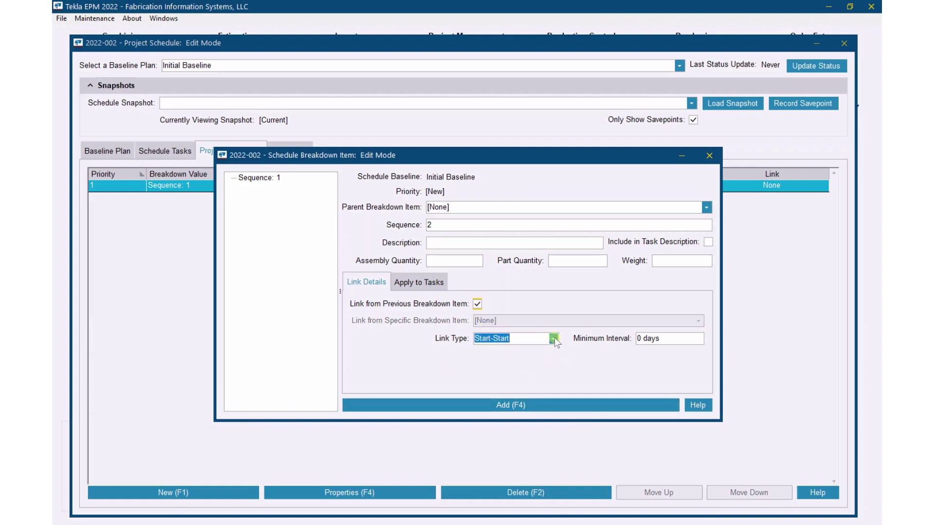
click(533, 359)
click(530, 405)
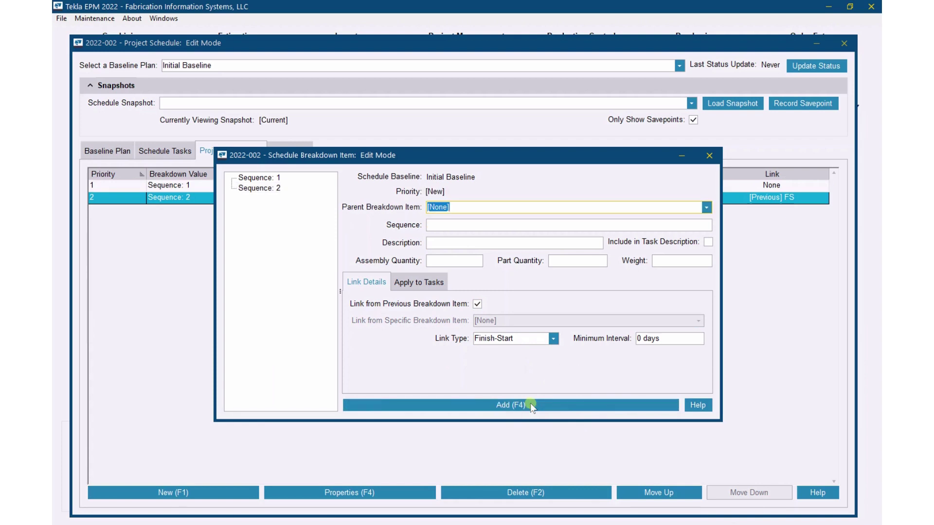
- Add a breakdown item with sequence 3, keeping the Finish-Start link from the previous item, and show the schedule's Gantt chart
key(Tab)
text(3)
key(Tab)
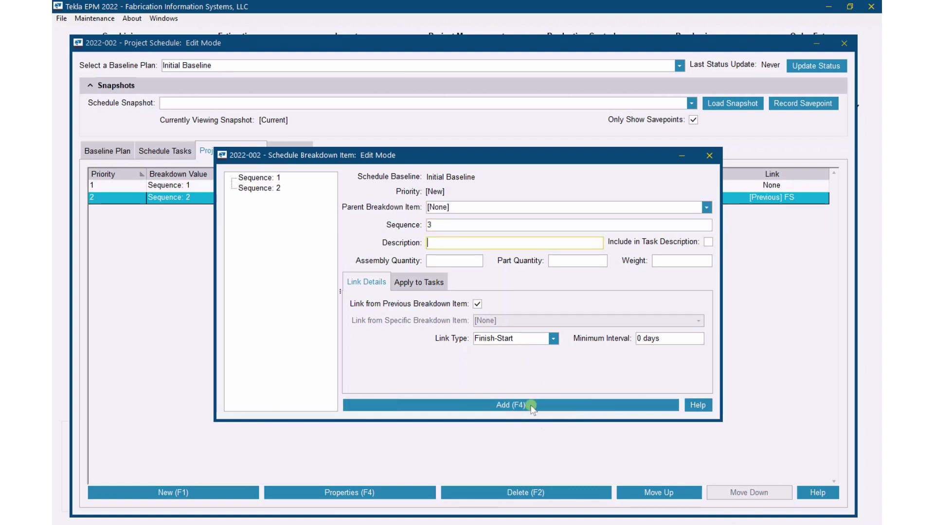
click(525, 404)
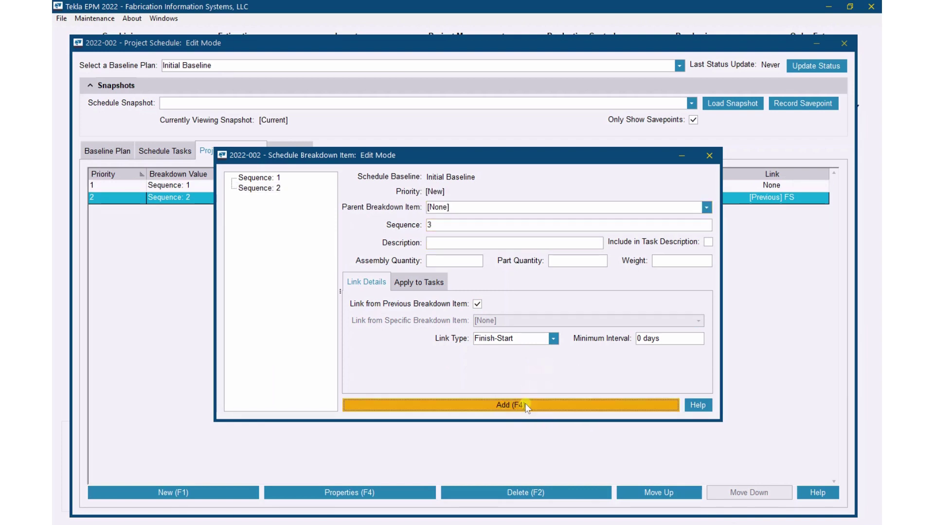
click(708, 156)
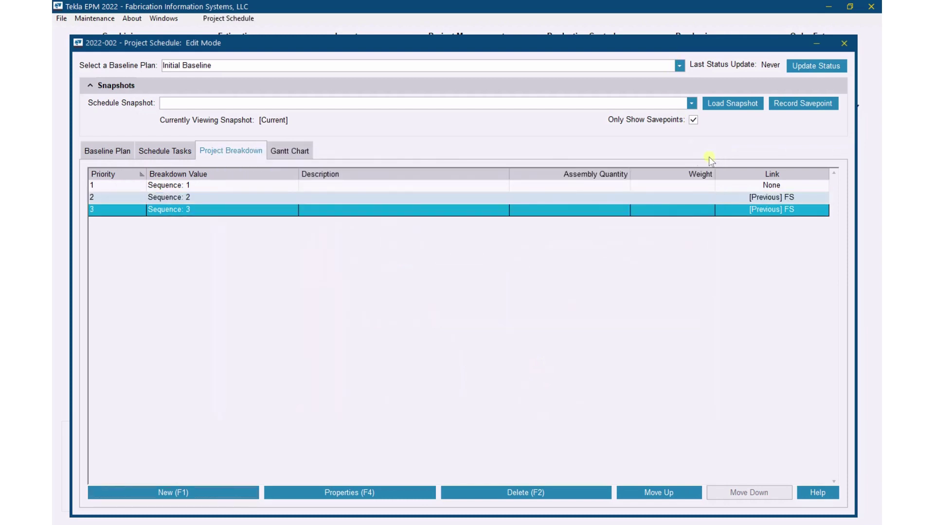
click(289, 152)
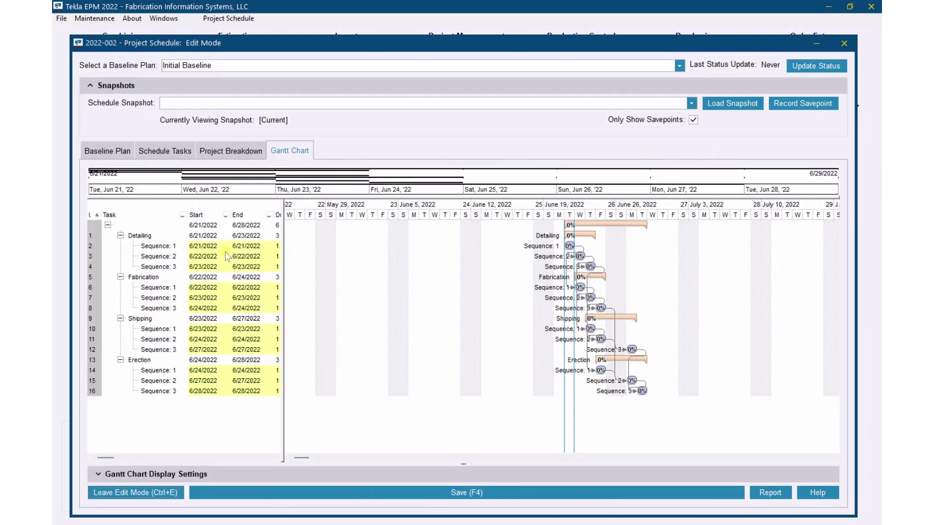